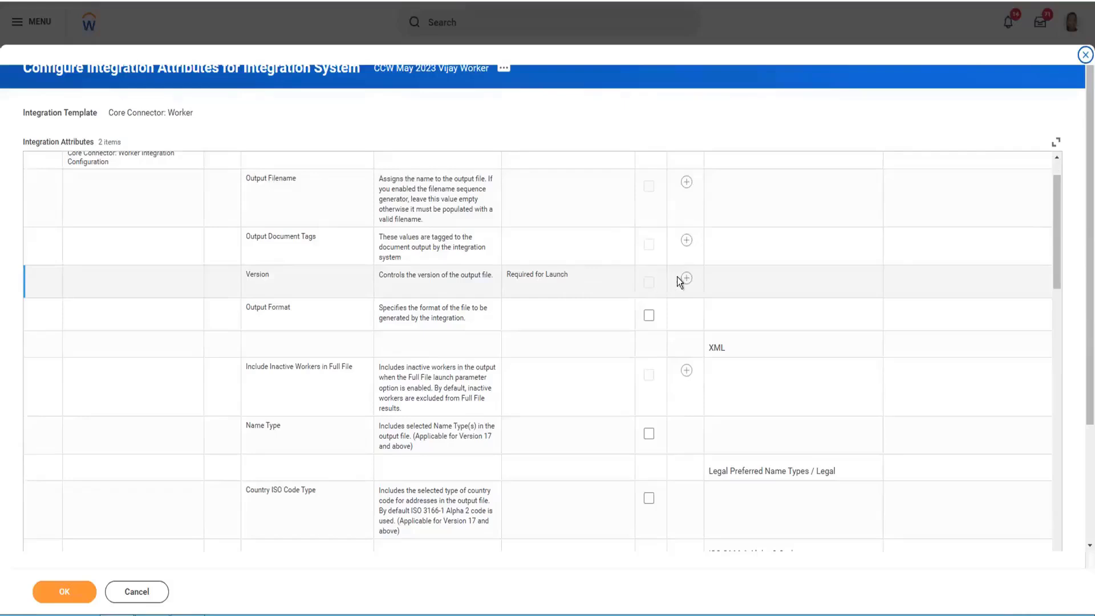
- Add a value for the Version attribute and set it to 40.0
{"action": "left_click", "coordinate": [685, 279]}
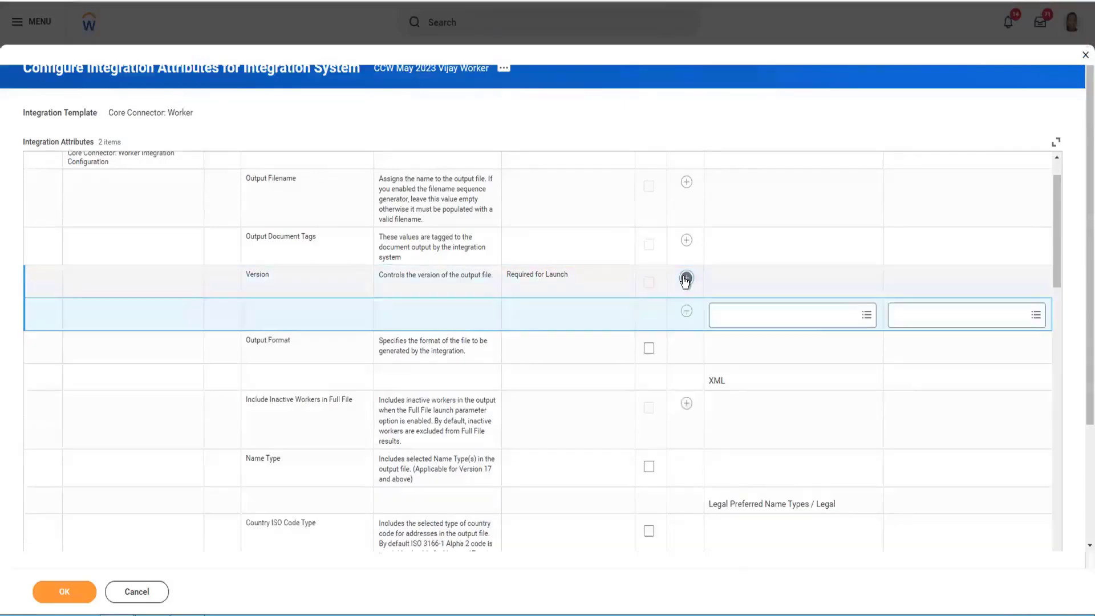
{"action": "left_click", "coordinate": [856, 313]}
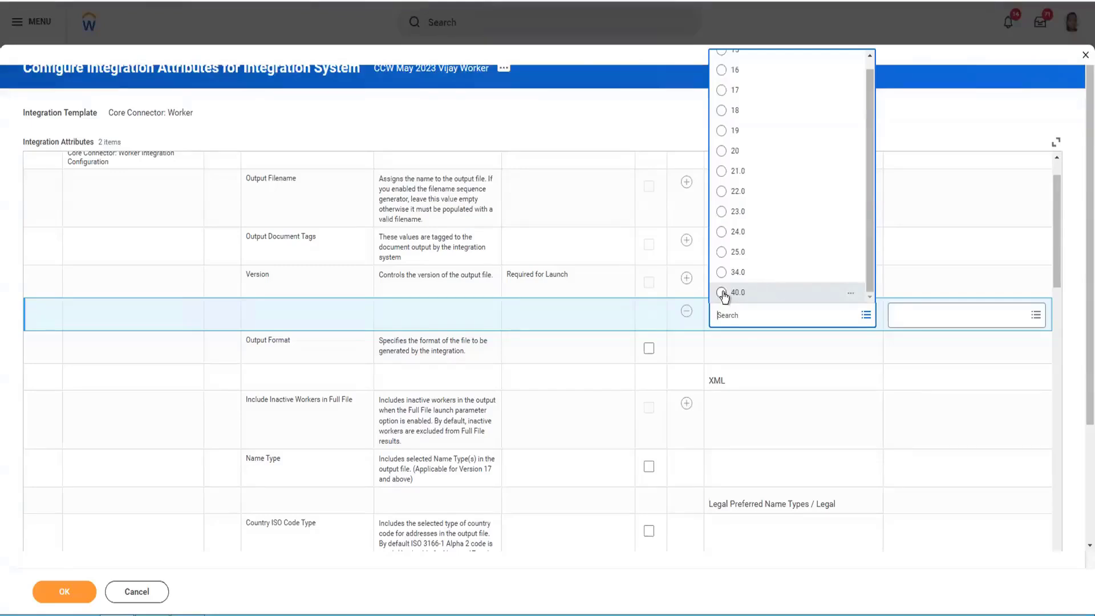
{"action": "left_click", "coordinate": [723, 292]}
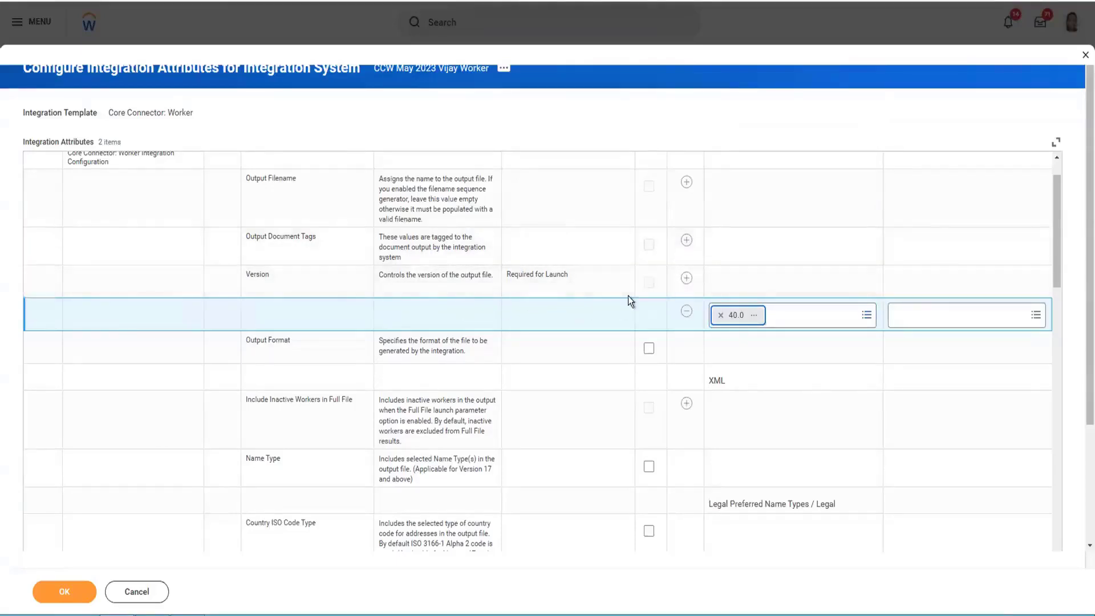
- Try overriding the default Output Format to check the available format choices, and withdraw the override
{"action": "scroll", "coordinate": [584, 296], "scroll_direction": "down", "scroll_amount": 1}
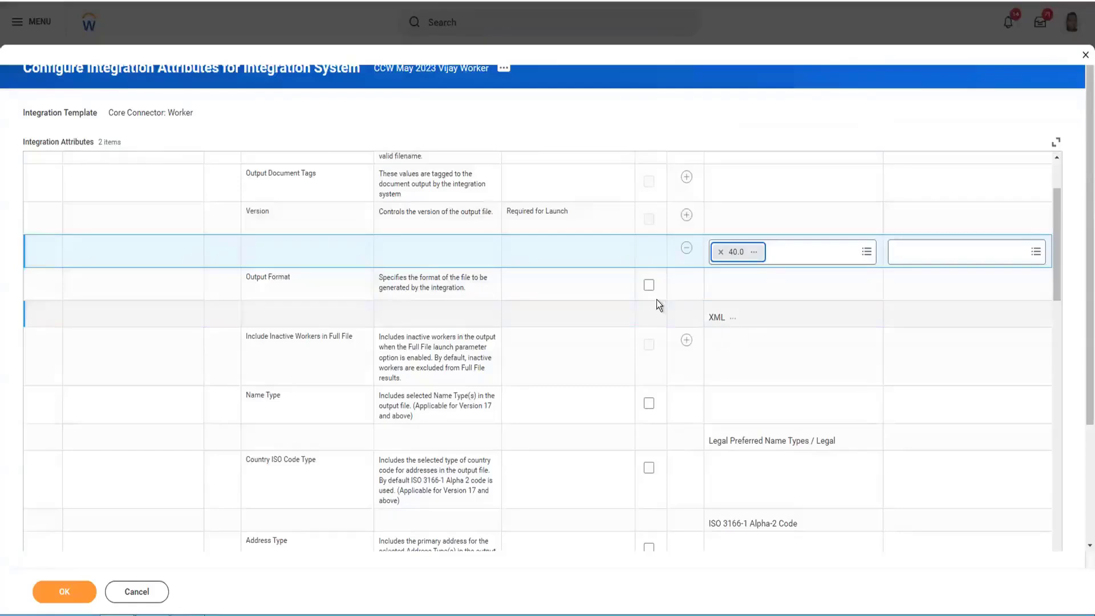
{"action": "left_click", "coordinate": [649, 285]}
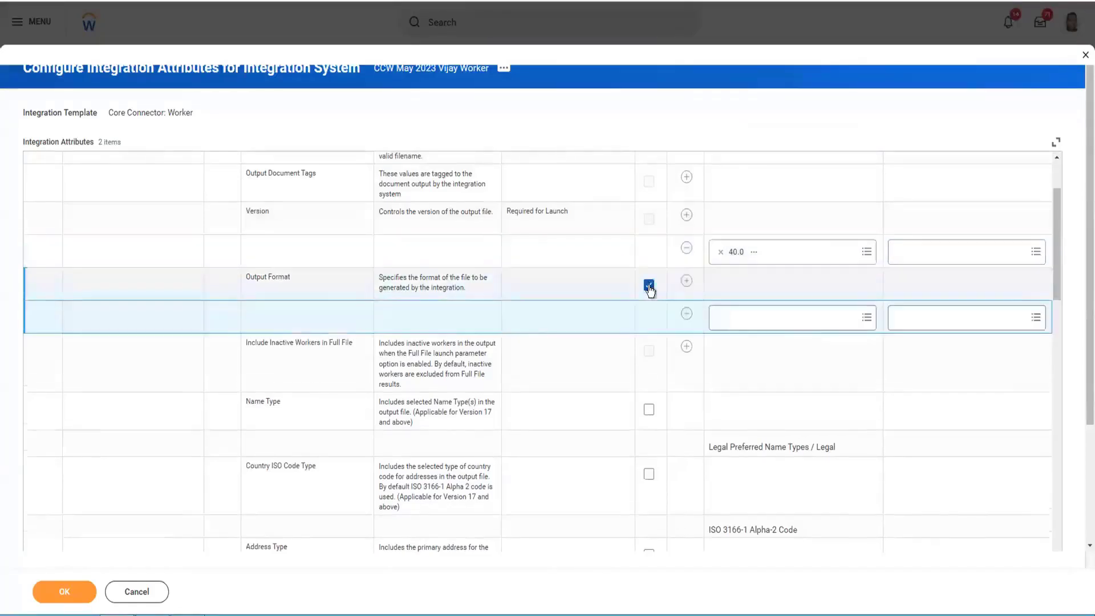
{"action": "left_click", "coordinate": [815, 318]}
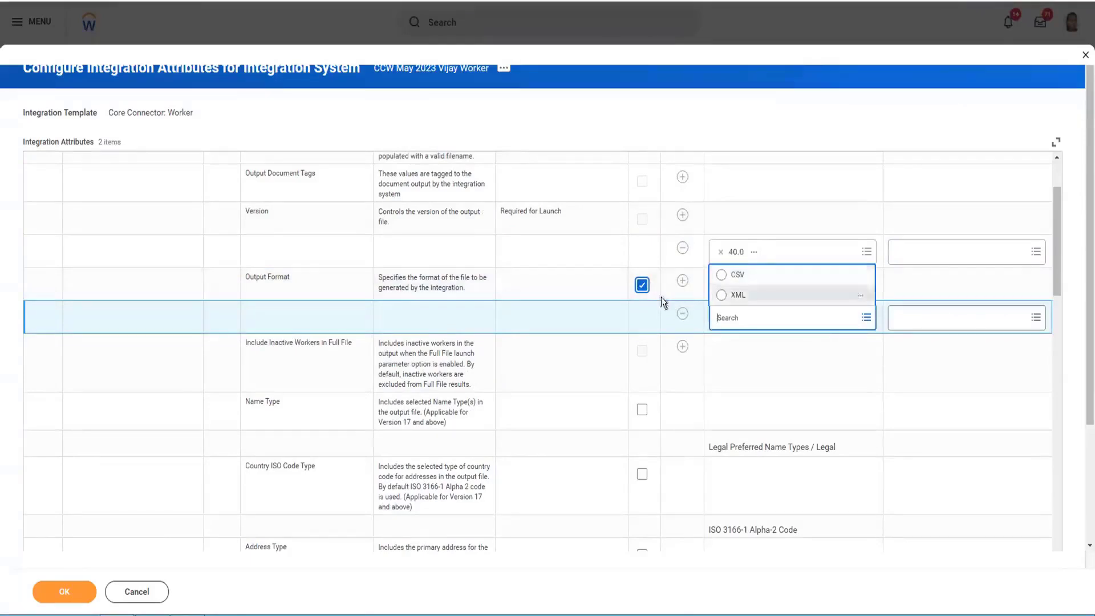
{"action": "left_click", "coordinate": [641, 285]}
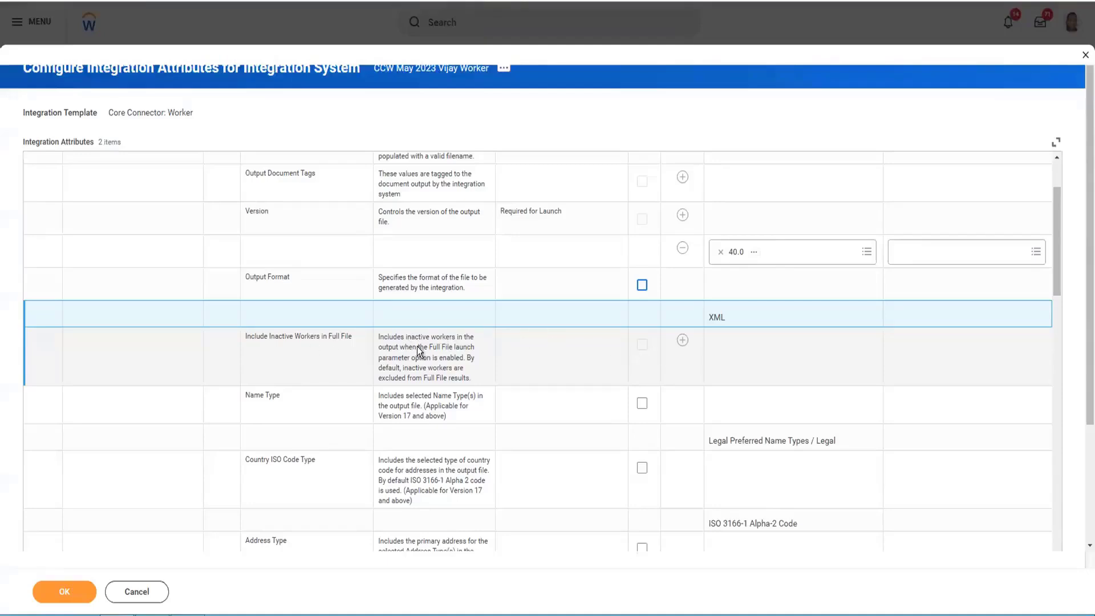
- Try enabling Include Inactive Workers in Full File, and remove the added value row again
{"action": "left_click", "coordinate": [682, 341]}
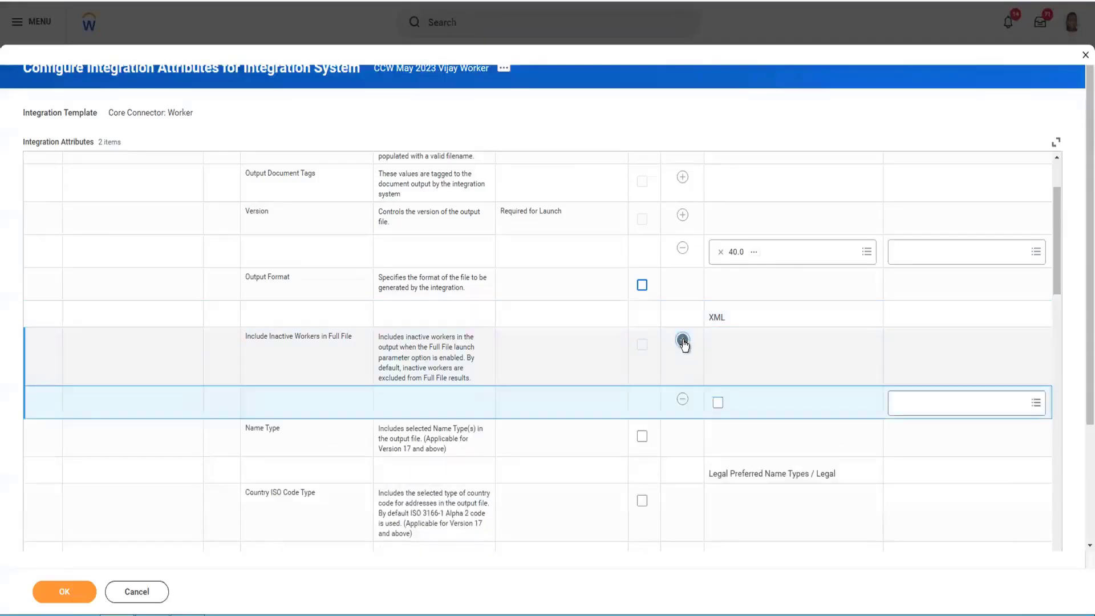
{"action": "left_click", "coordinate": [718, 402]}
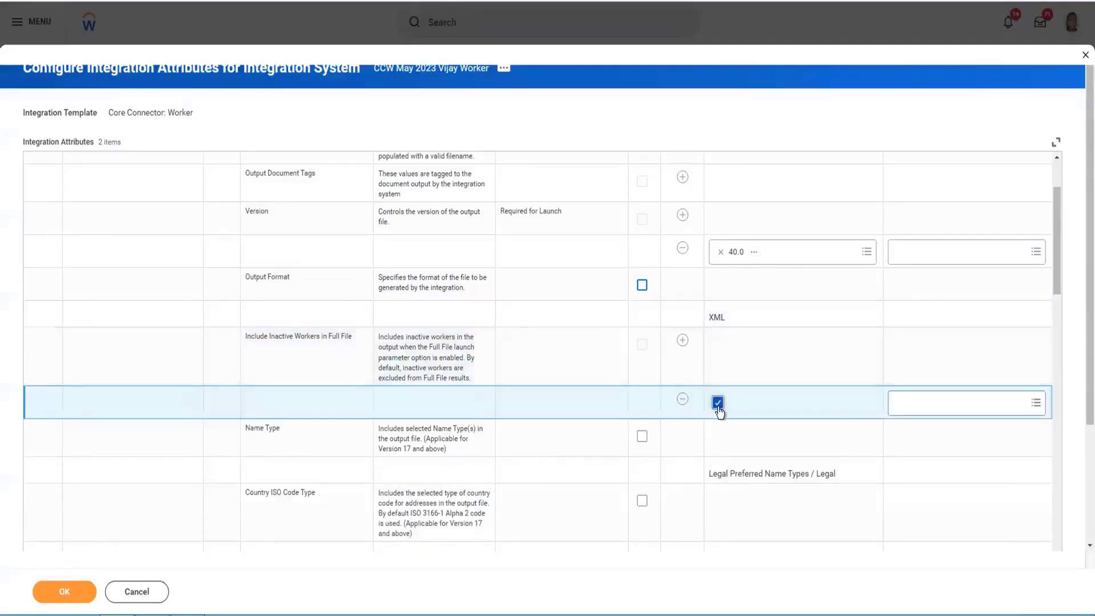
{"action": "left_click", "coordinate": [683, 401]}
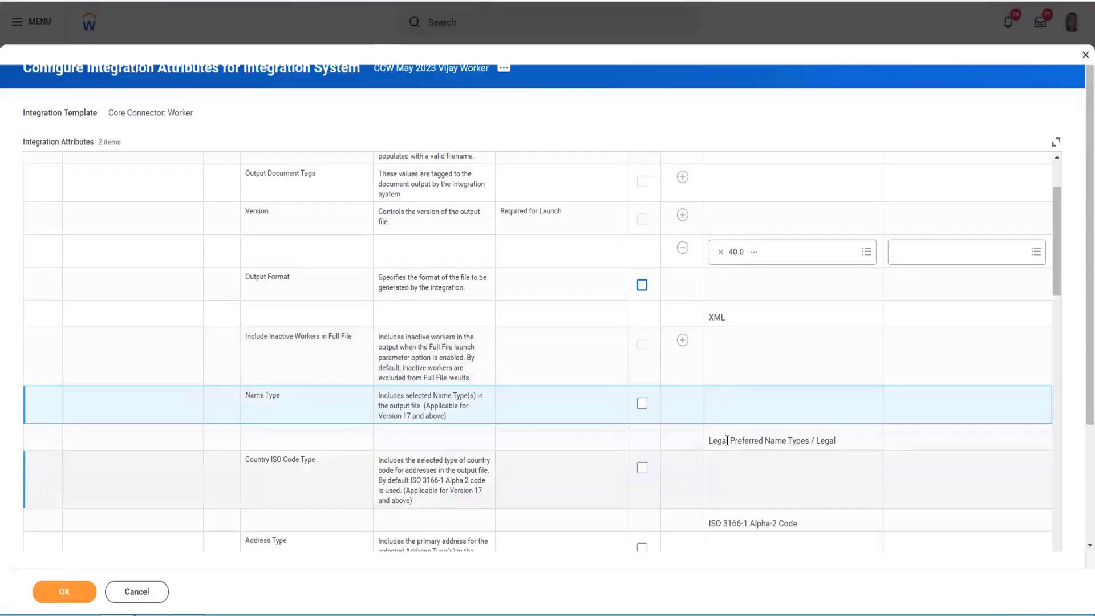
- Try overriding the default Name Type to check the selectable name types, and withdraw the override
{"action": "left_click_drag", "start_coordinate": [717, 440], "coordinate": [834, 440]}
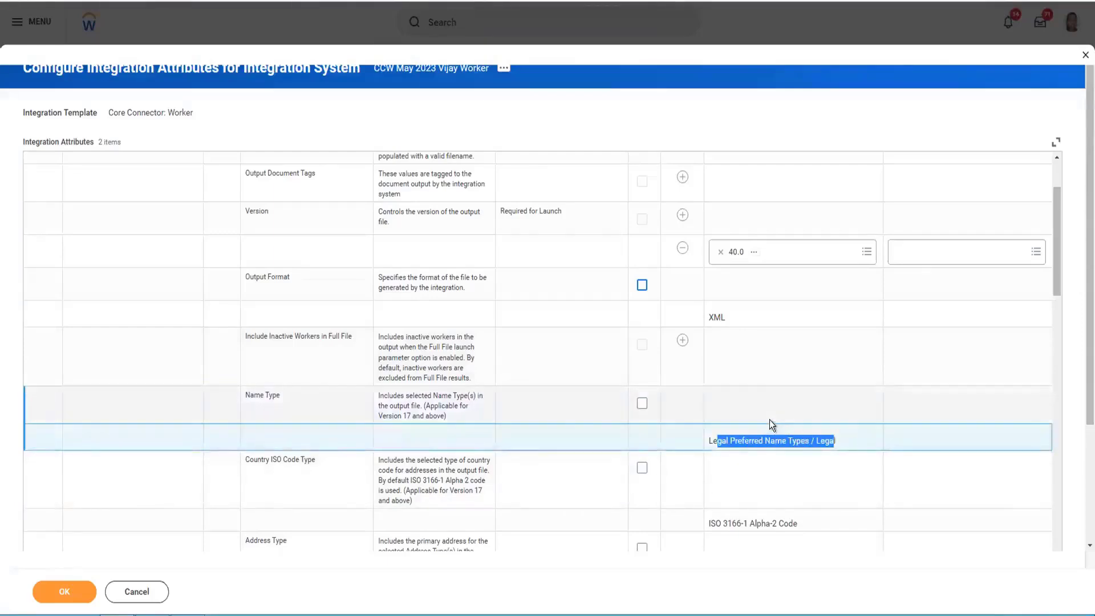
{"action": "scroll", "coordinate": [769, 420], "scroll_direction": "down", "scroll_amount": 2}
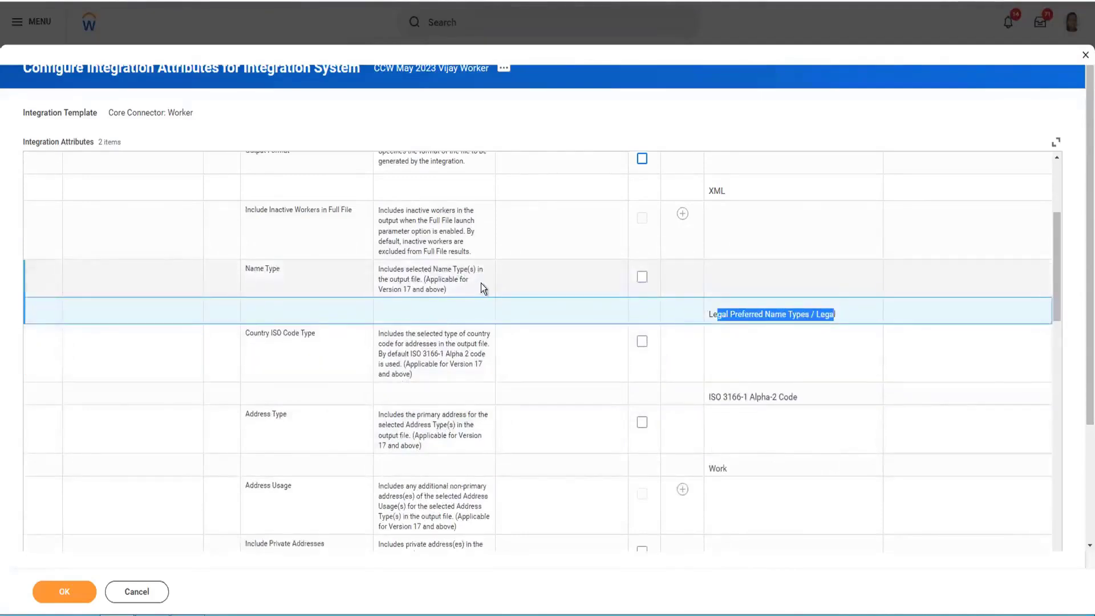
{"action": "left_click", "coordinate": [642, 278]}
{"action": "left_click", "coordinate": [819, 317]}
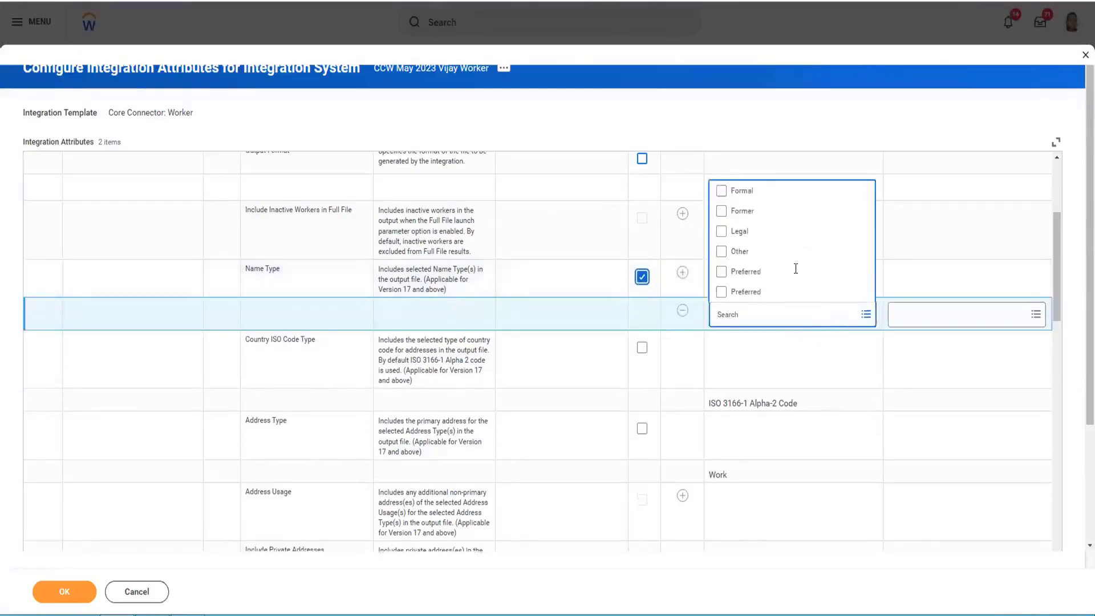
{"action": "left_click", "coordinate": [642, 278]}
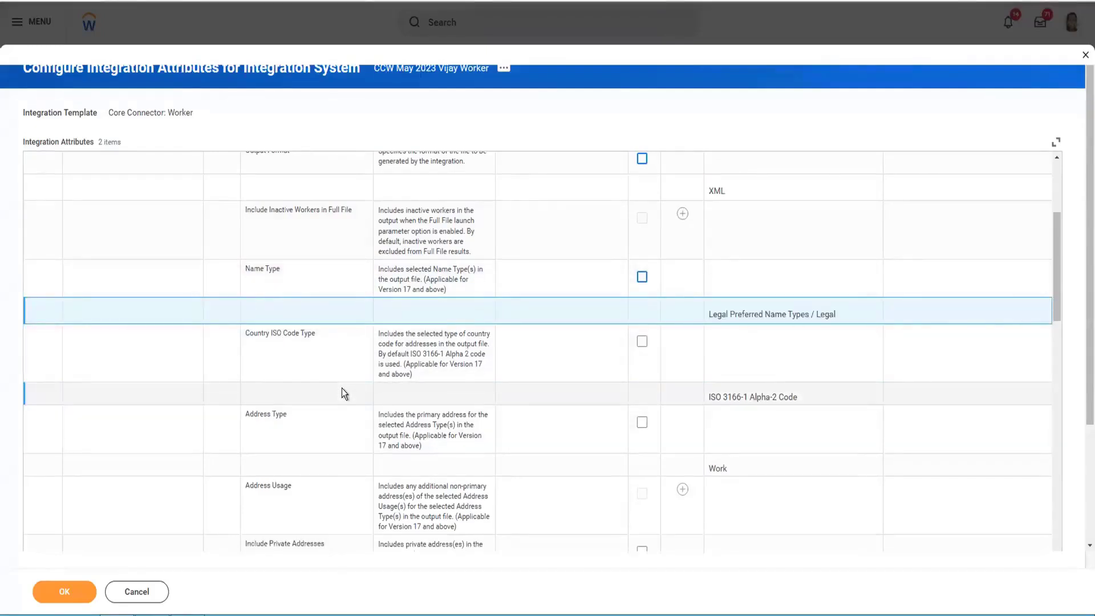
- Examine the address, phone and email attributes and their default values
{"action": "scroll", "coordinate": [340, 388], "scroll_direction": "down", "scroll_amount": 1}
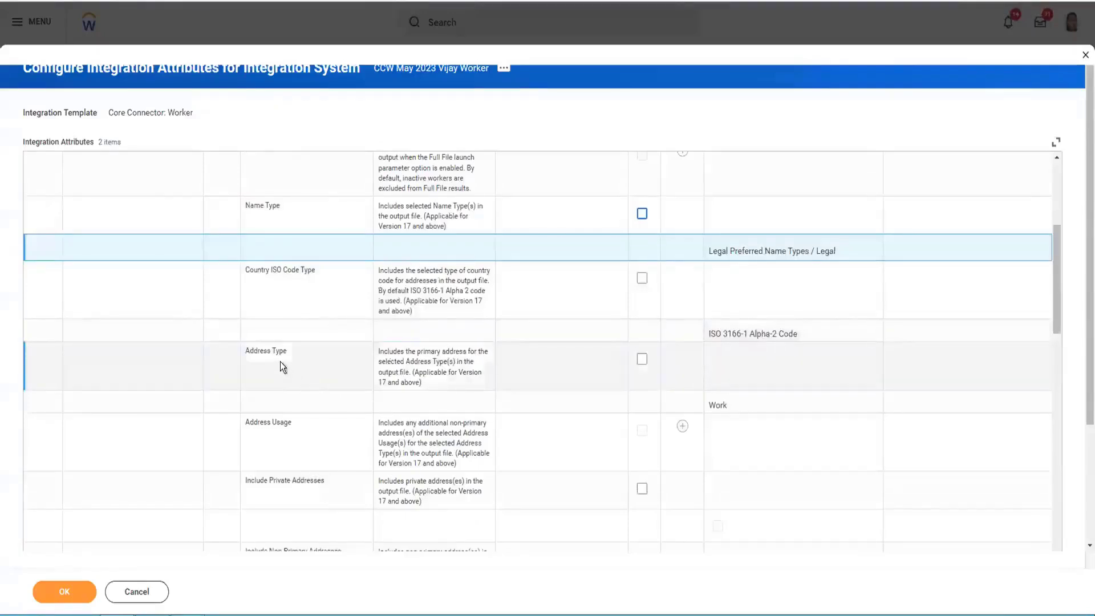
{"action": "double_click", "coordinate": [724, 405]}
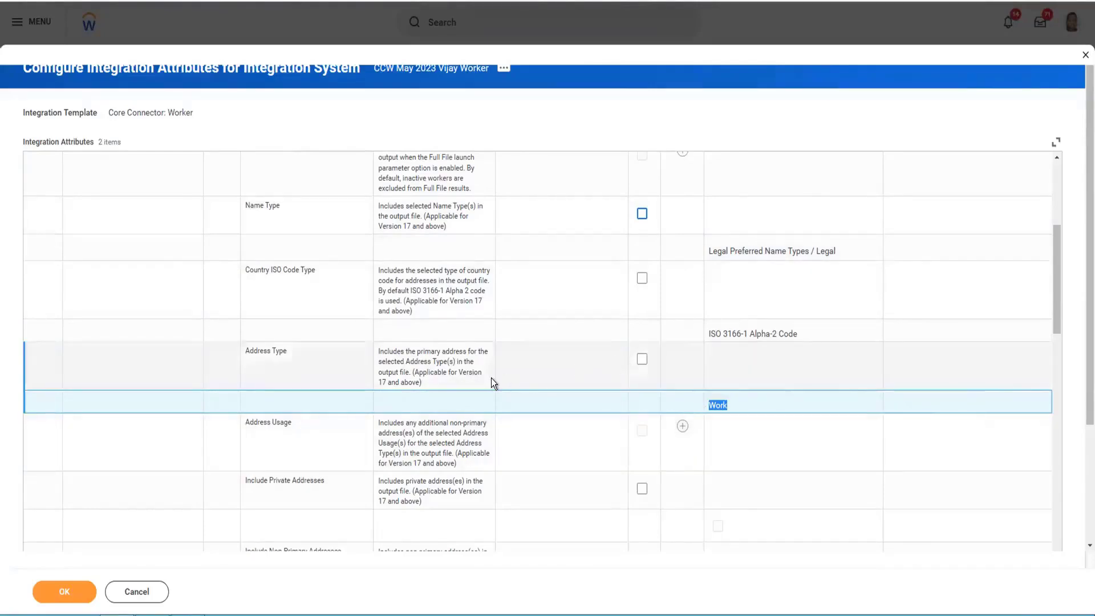
{"action": "scroll", "coordinate": [491, 378], "scroll_direction": "down", "scroll_amount": 2}
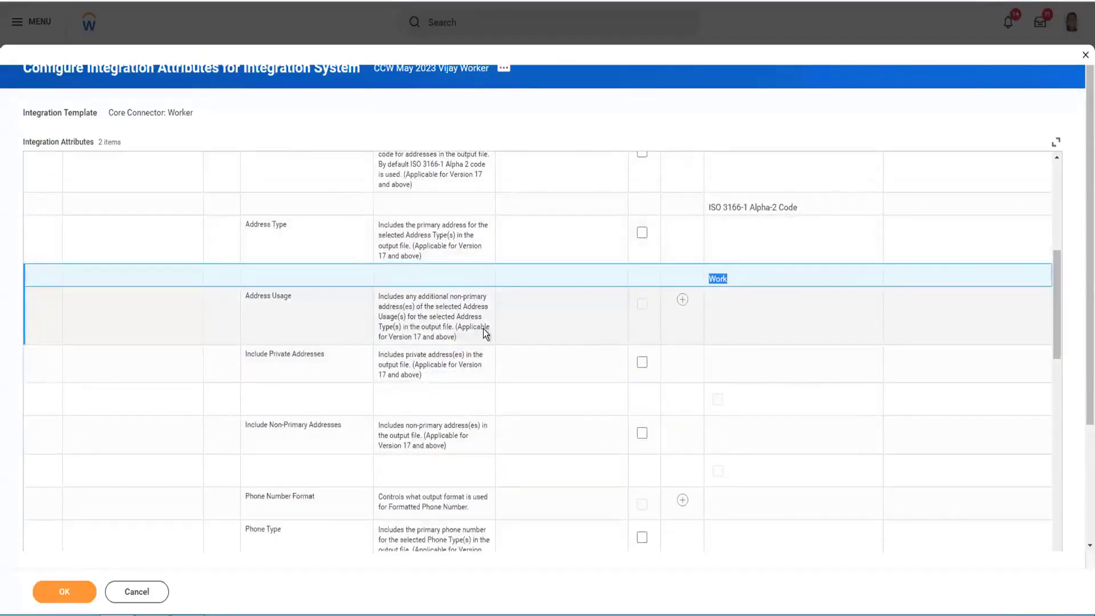
{"action": "scroll", "coordinate": [483, 329], "scroll_direction": "down", "scroll_amount": 2}
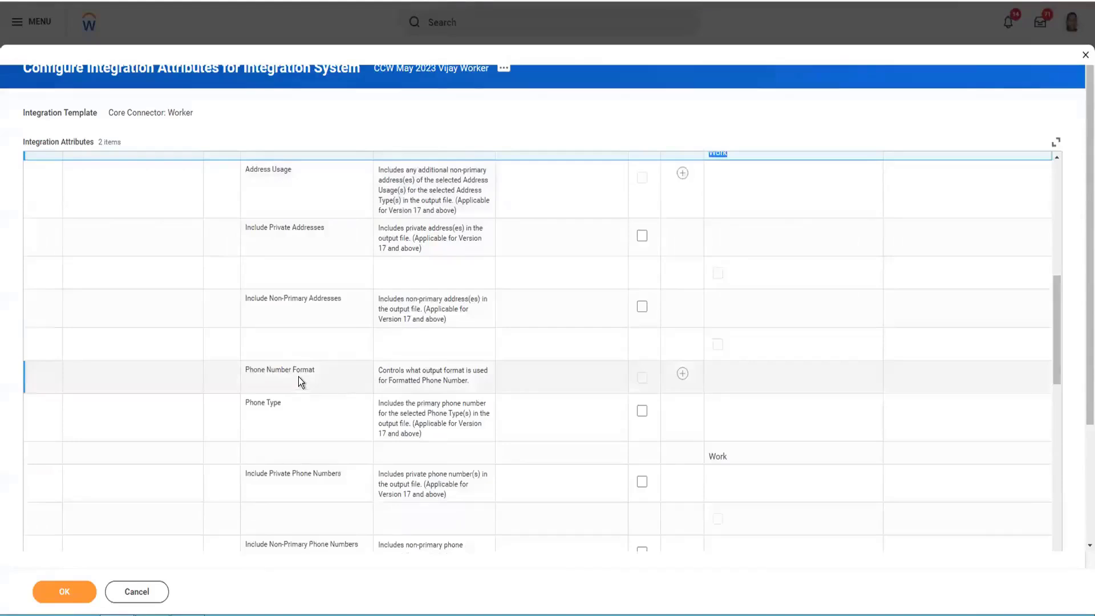
{"action": "scroll", "coordinate": [299, 376], "scroll_direction": "down", "scroll_amount": 1}
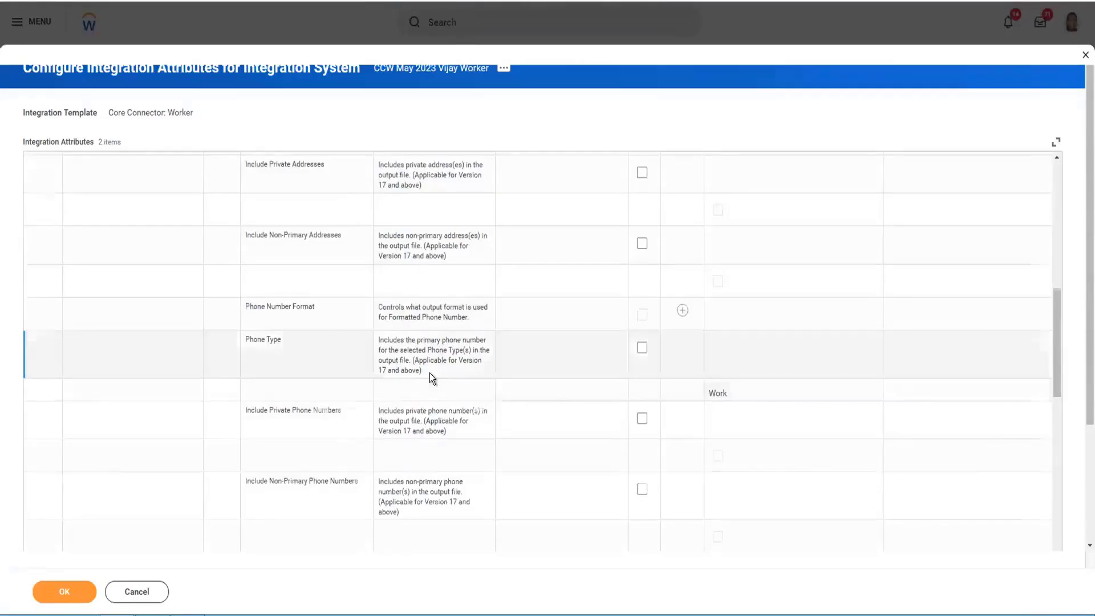
{"action": "scroll", "coordinate": [428, 370], "scroll_direction": "down", "scroll_amount": 2}
{"action": "scroll", "coordinate": [418, 364], "scroll_direction": "down", "scroll_amount": 1}
{"action": "scroll", "coordinate": [343, 377], "scroll_direction": "down", "scroll_amount": 1}
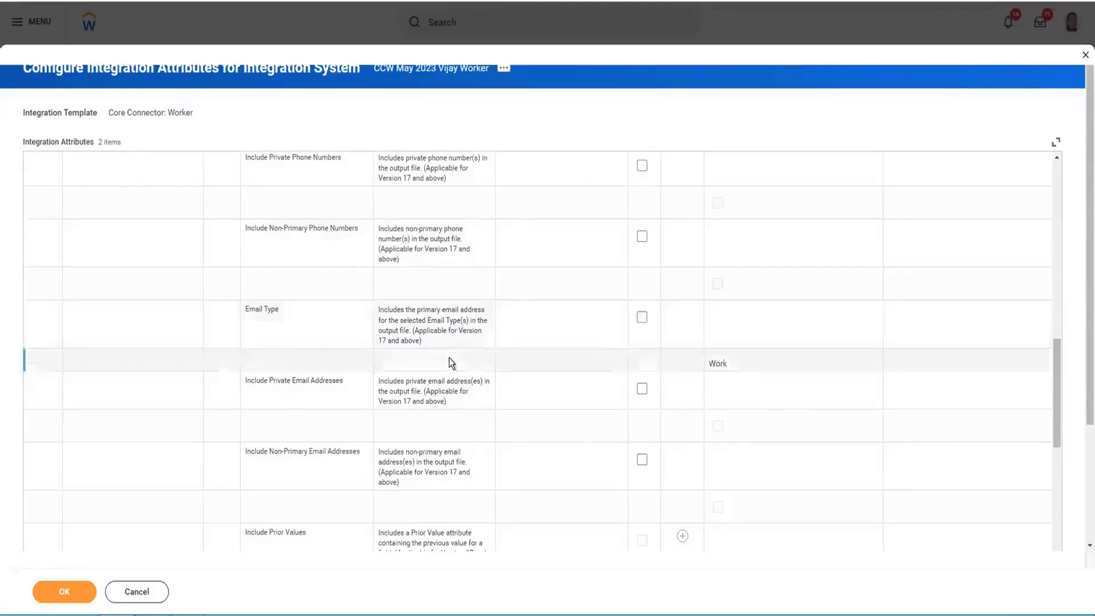
- Add a value for the Include Prior Values attribute and enable it
{"action": "scroll", "coordinate": [371, 367], "scroll_direction": "down", "scroll_amount": 5}
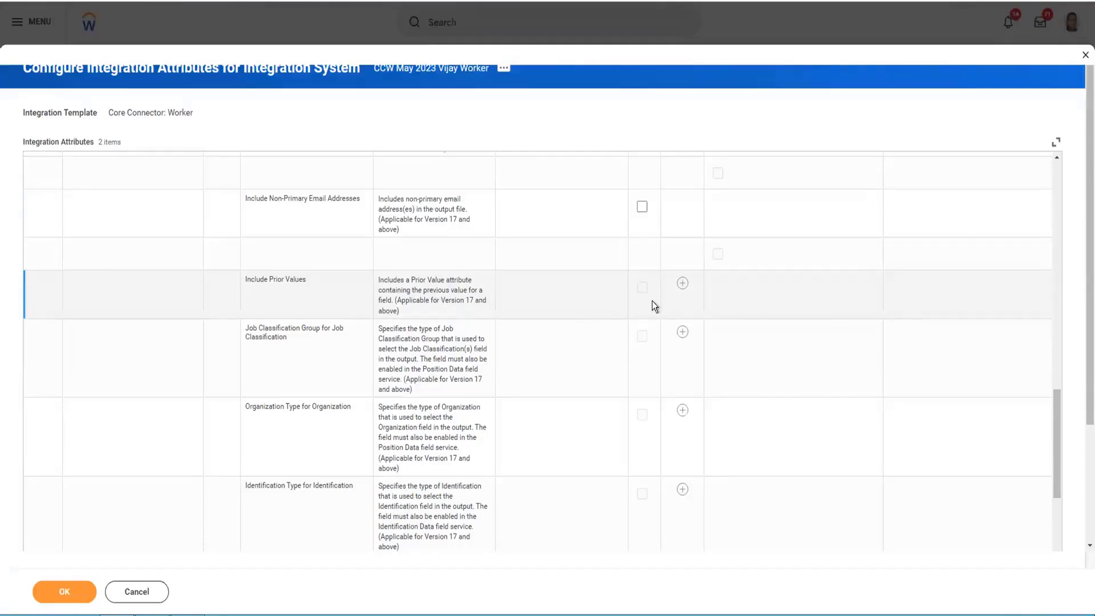
{"action": "left_click", "coordinate": [683, 285]}
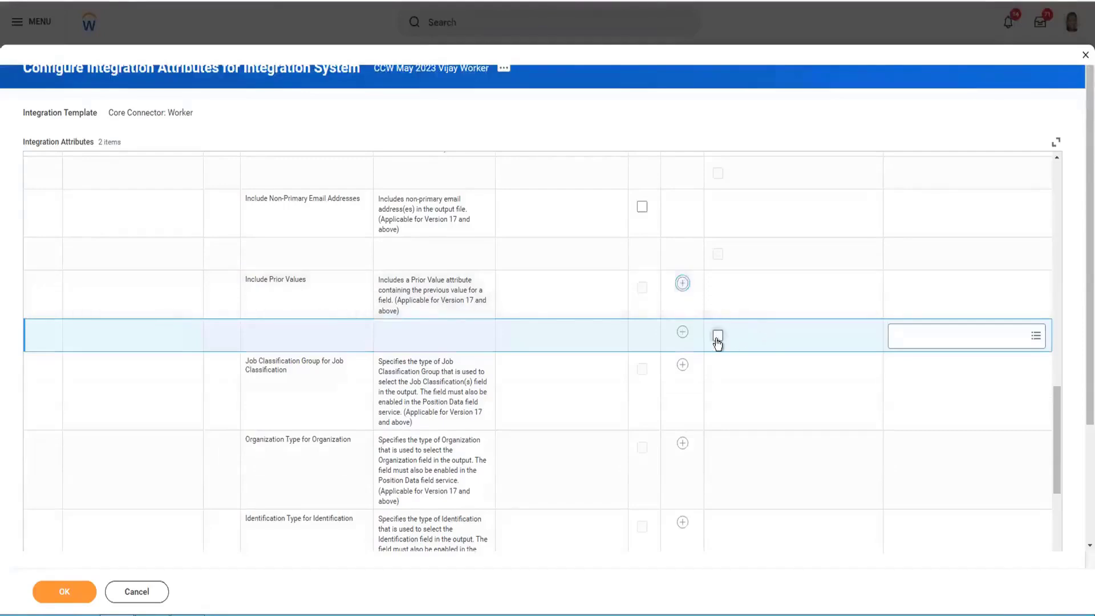
{"action": "left_click", "coordinate": [717, 336]}
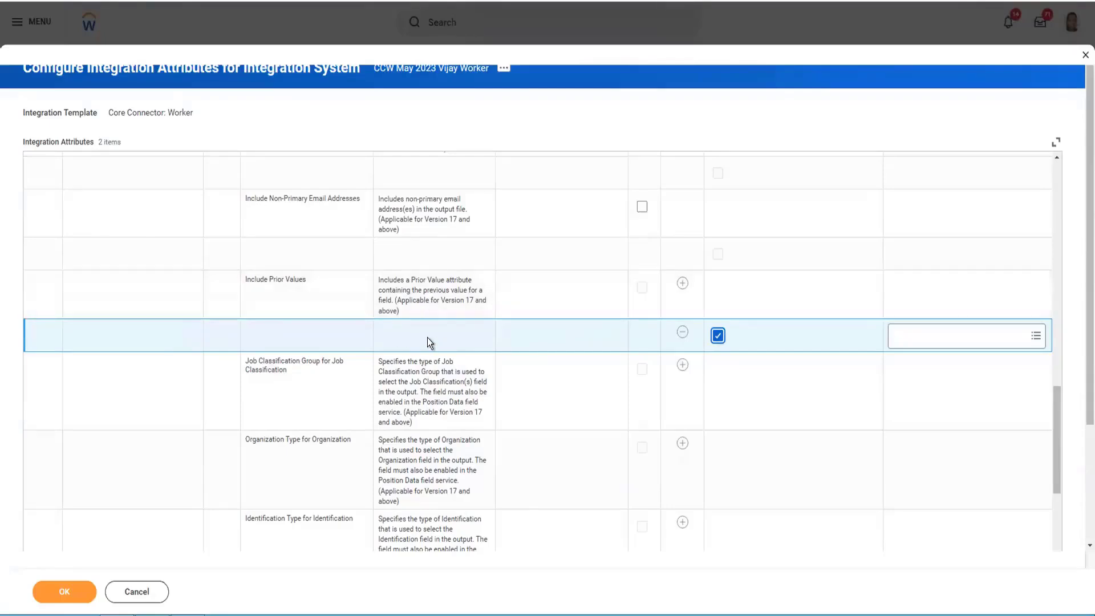
- Review the remaining worker configuration attributes, from Job Classification Group through field validation, audit suppression and multiple positions
{"action": "scroll", "coordinate": [426, 338], "scroll_direction": "down", "scroll_amount": 2}
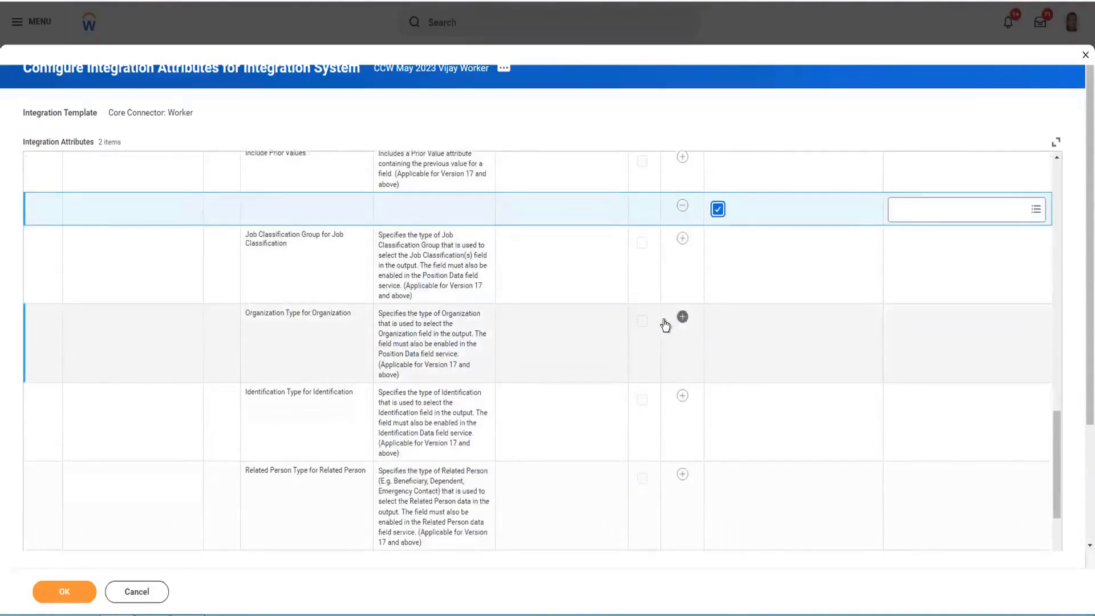
{"action": "scroll", "coordinate": [451, 345], "scroll_direction": "down", "scroll_amount": 1}
{"action": "scroll", "coordinate": [400, 347], "scroll_direction": "down", "scroll_amount": 1}
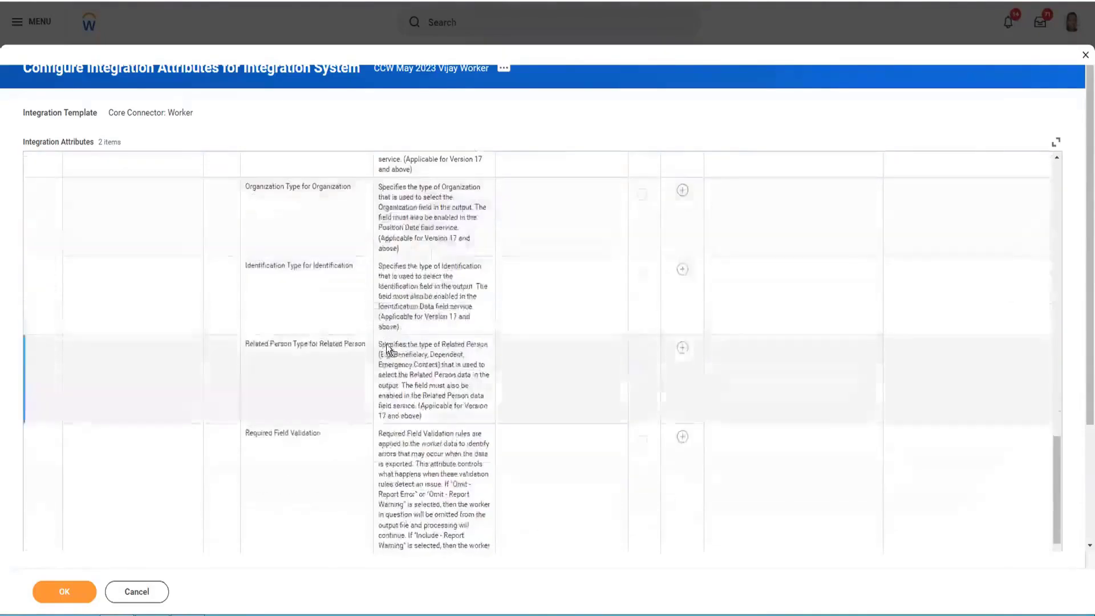
{"action": "scroll", "coordinate": [351, 340], "scroll_direction": "down", "scroll_amount": 6}
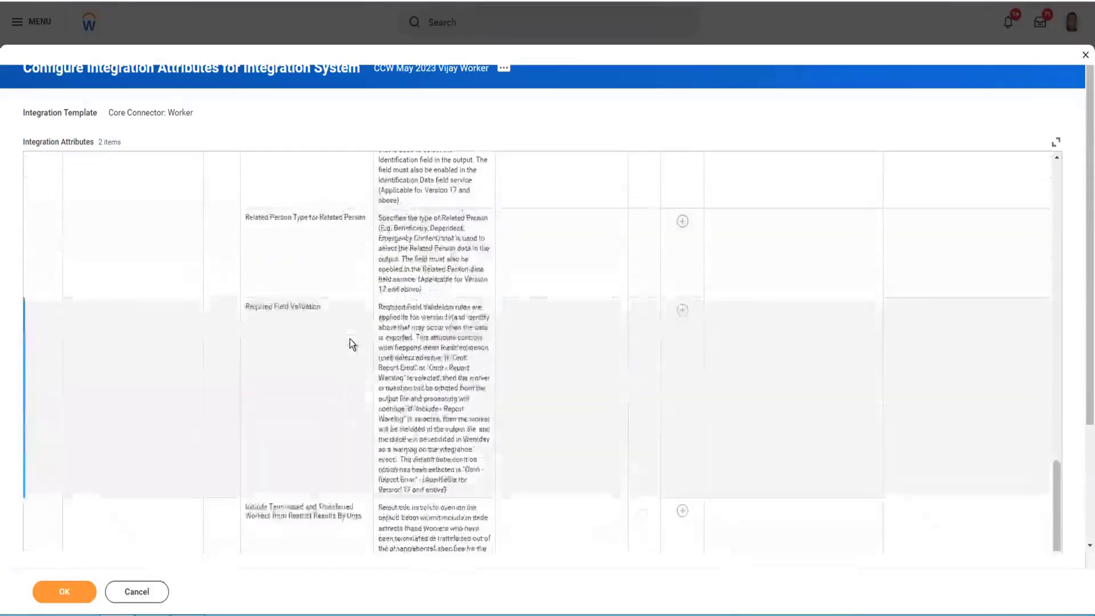
{"action": "scroll", "coordinate": [351, 337], "scroll_direction": "down", "scroll_amount": 2}
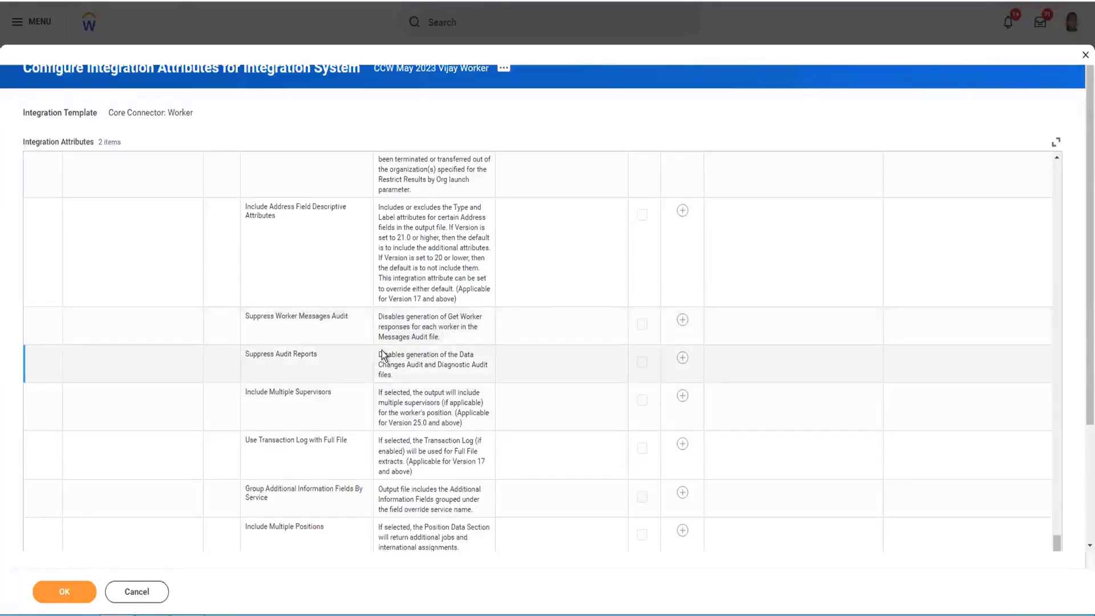
{"action": "scroll", "coordinate": [382, 350], "scroll_direction": "down", "scroll_amount": 4}
{"action": "scroll", "coordinate": [379, 348], "scroll_direction": "down", "scroll_amount": 1}
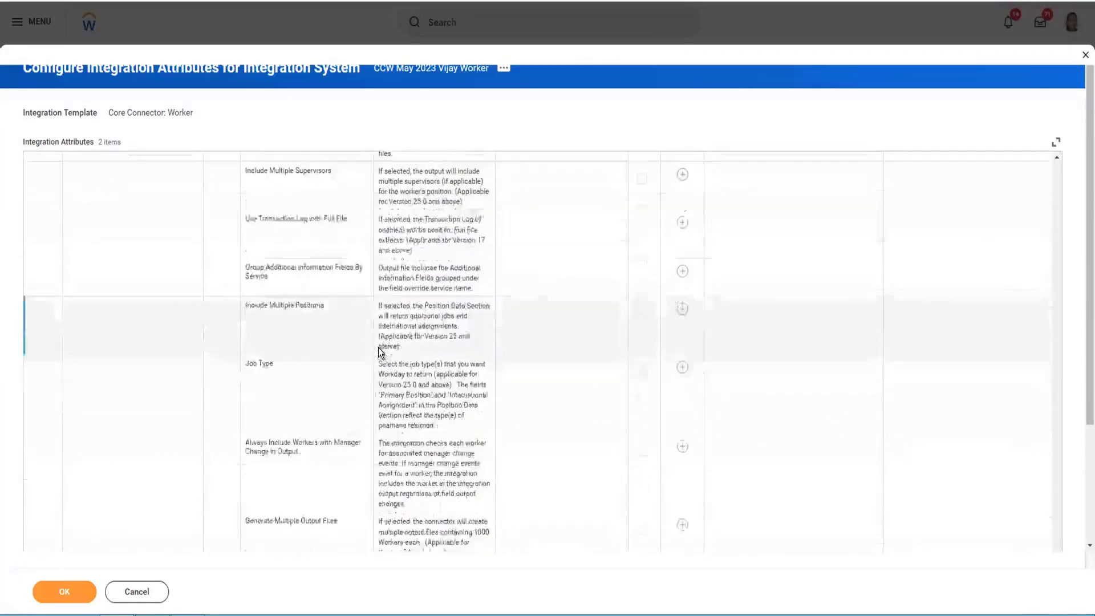
- Try overriding the default Document Retention Policy under Integration Document Retention, and withdraw the override
{"action": "scroll", "coordinate": [378, 348], "scroll_direction": "down", "scroll_amount": 3}
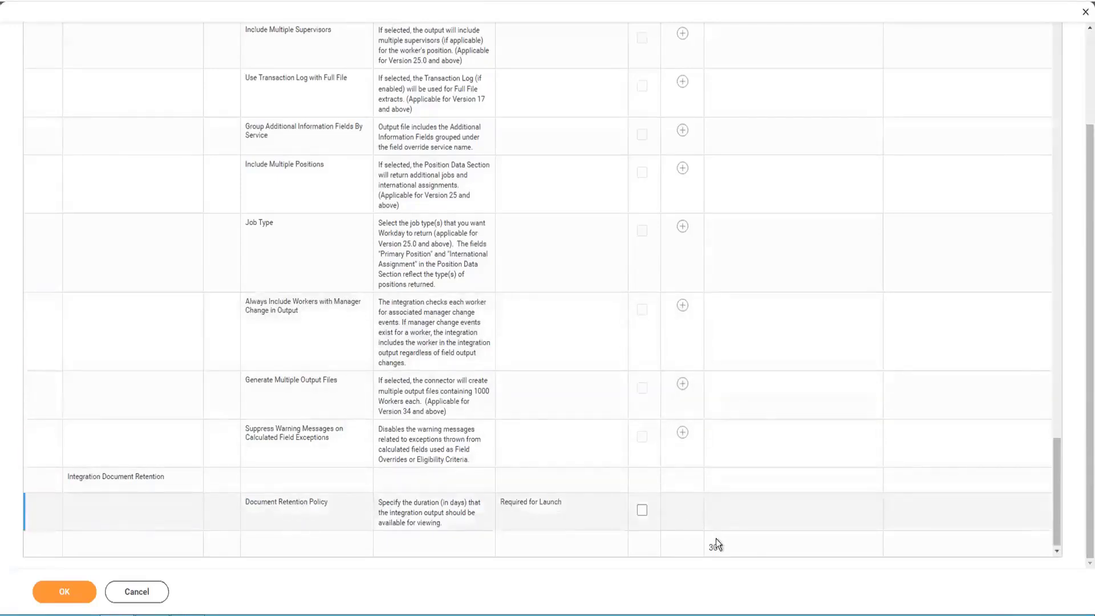
{"action": "left_click", "coordinate": [642, 511]}
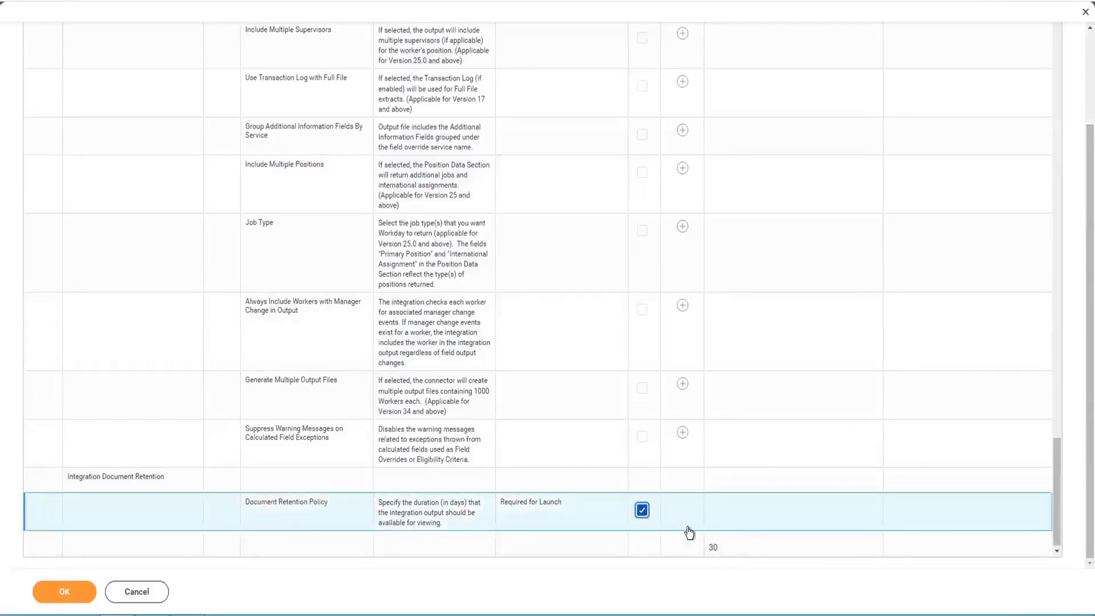
{"action": "left_click", "coordinate": [740, 553]}
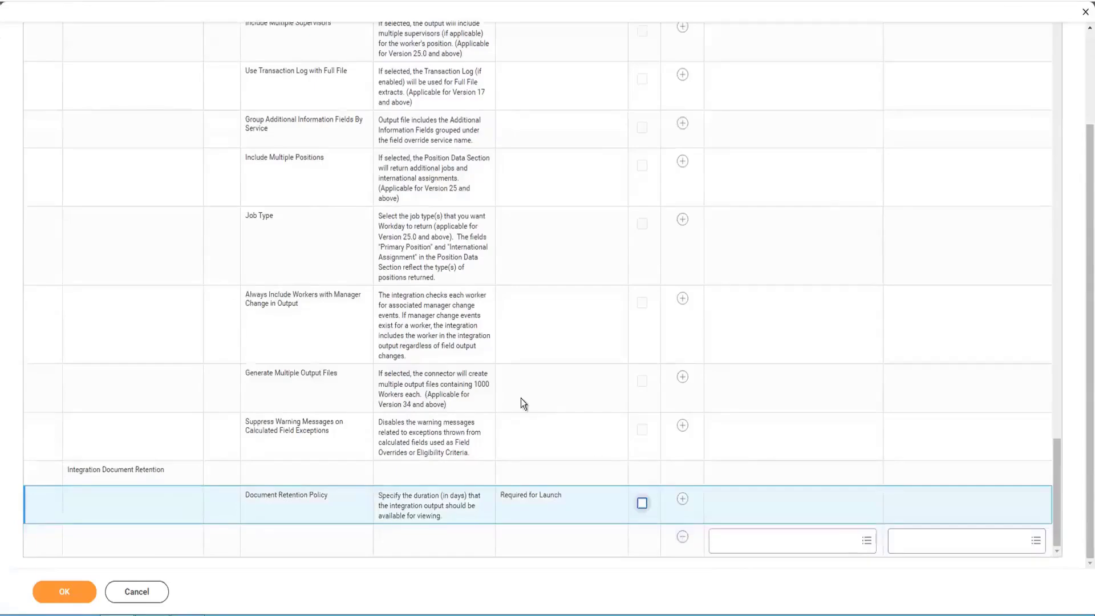
- Save the integration attribute configuration for the integration system
{"action": "scroll", "coordinate": [516, 397], "scroll_direction": "up", "scroll_amount": 10}
{"action": "scroll", "coordinate": [458, 340], "scroll_direction": "up", "scroll_amount": 10}
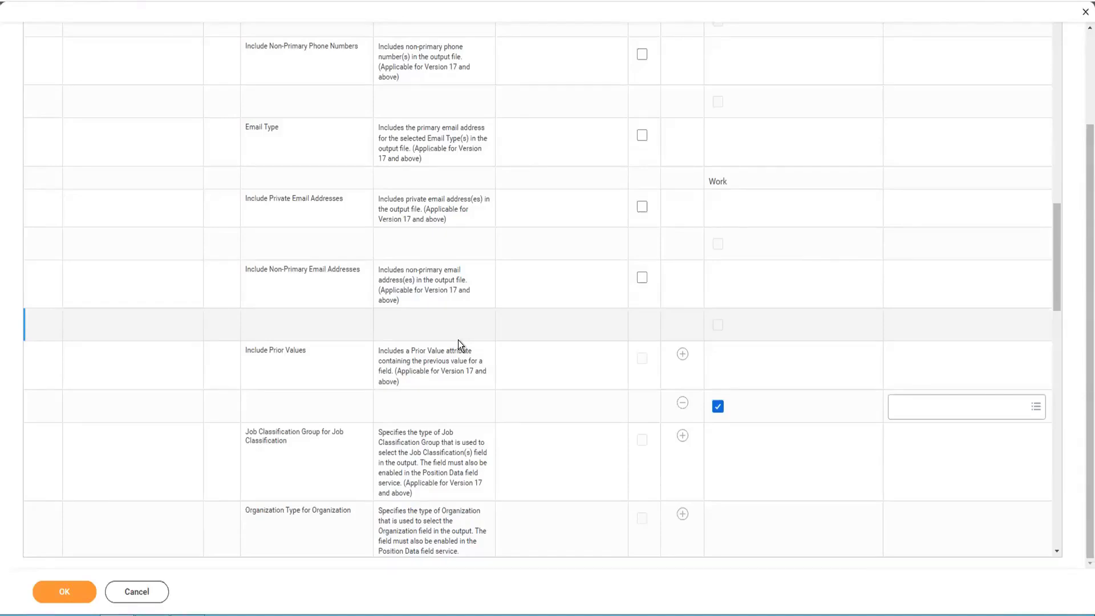
{"action": "scroll", "coordinate": [498, 324], "scroll_direction": "up", "scroll_amount": 5}
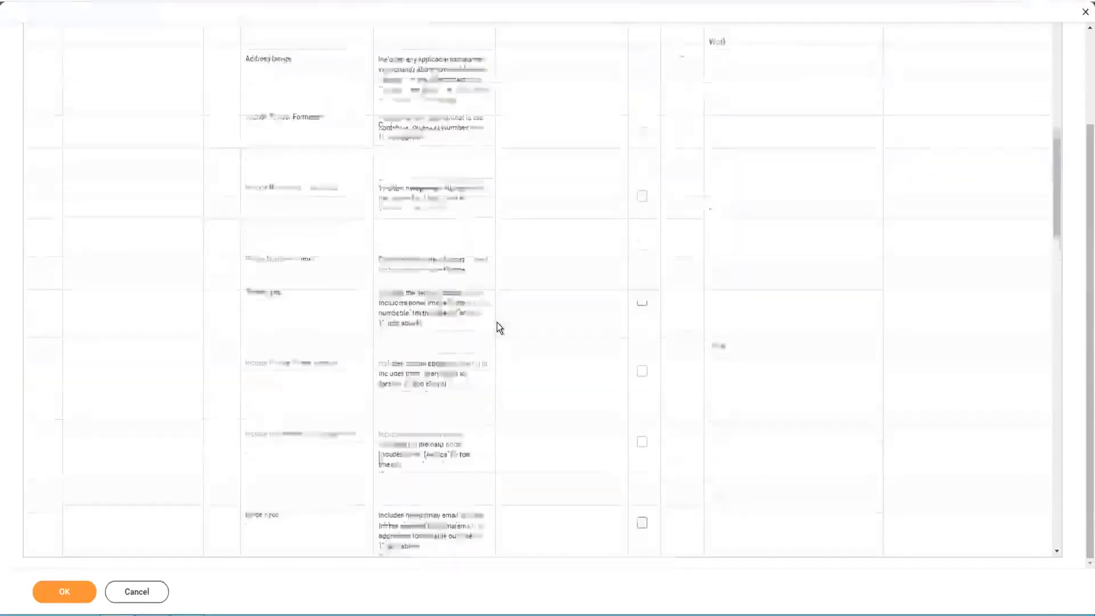
{"action": "scroll", "coordinate": [498, 323], "scroll_direction": "up", "scroll_amount": 5}
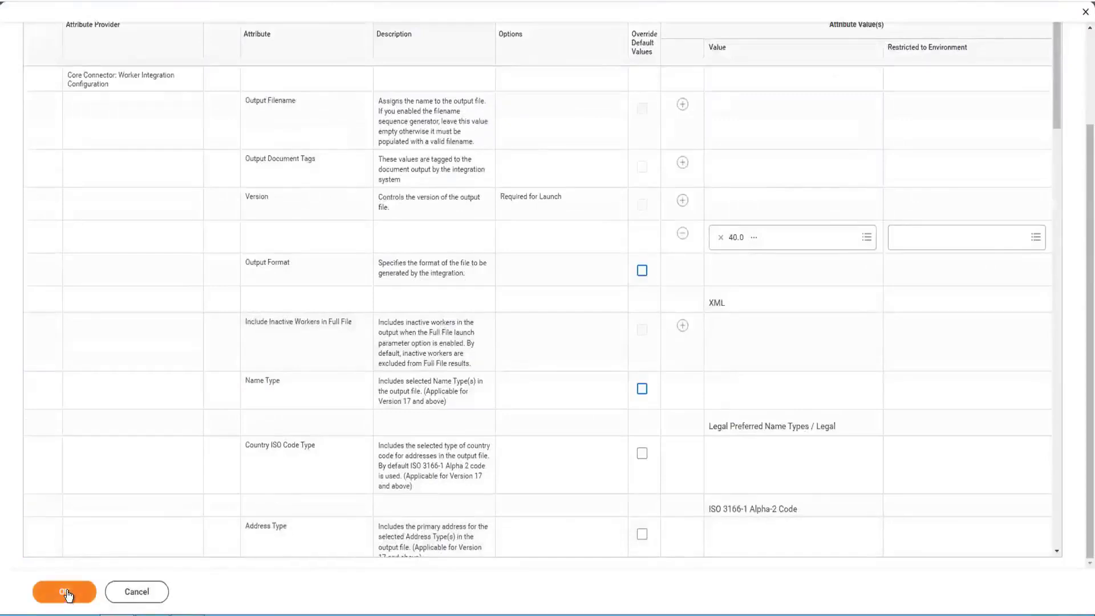
{"action": "left_click", "coordinate": [67, 591]}
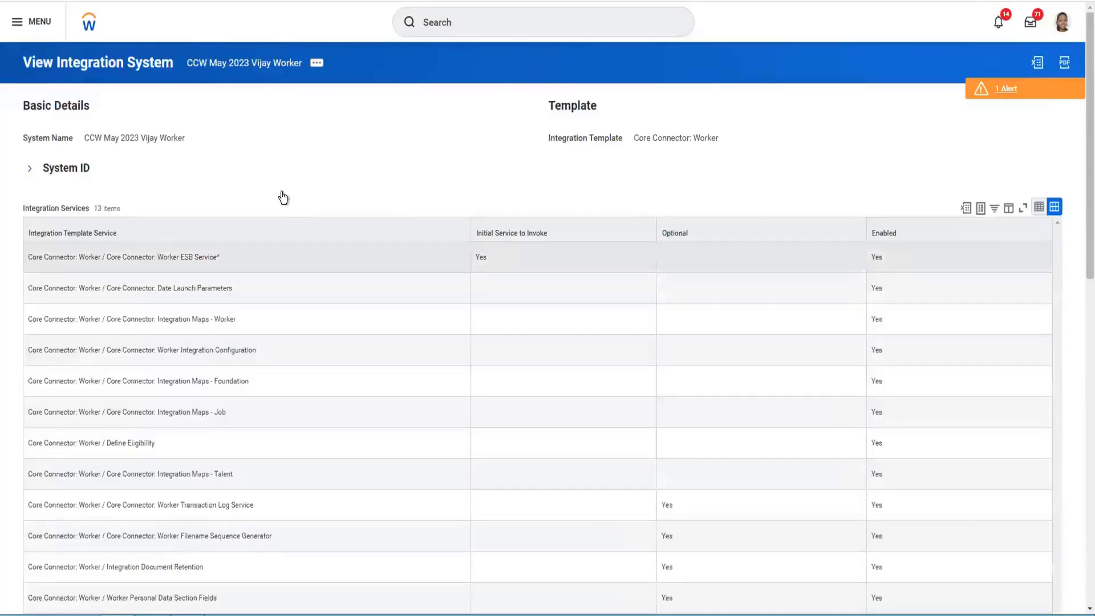
- Open the integration field attributes configuration for the Core Connector: Worker integration system
{"action": "scroll", "coordinate": [284, 197], "scroll_direction": "down", "scroll_amount": 13}
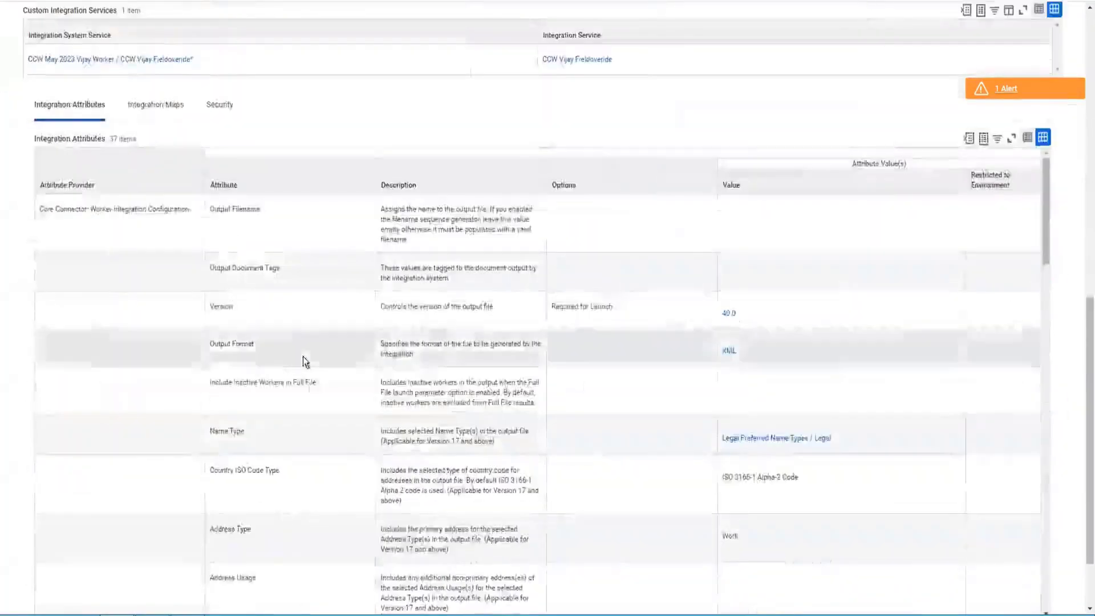
{"action": "scroll", "coordinate": [303, 358], "scroll_direction": "up", "scroll_amount": 10}
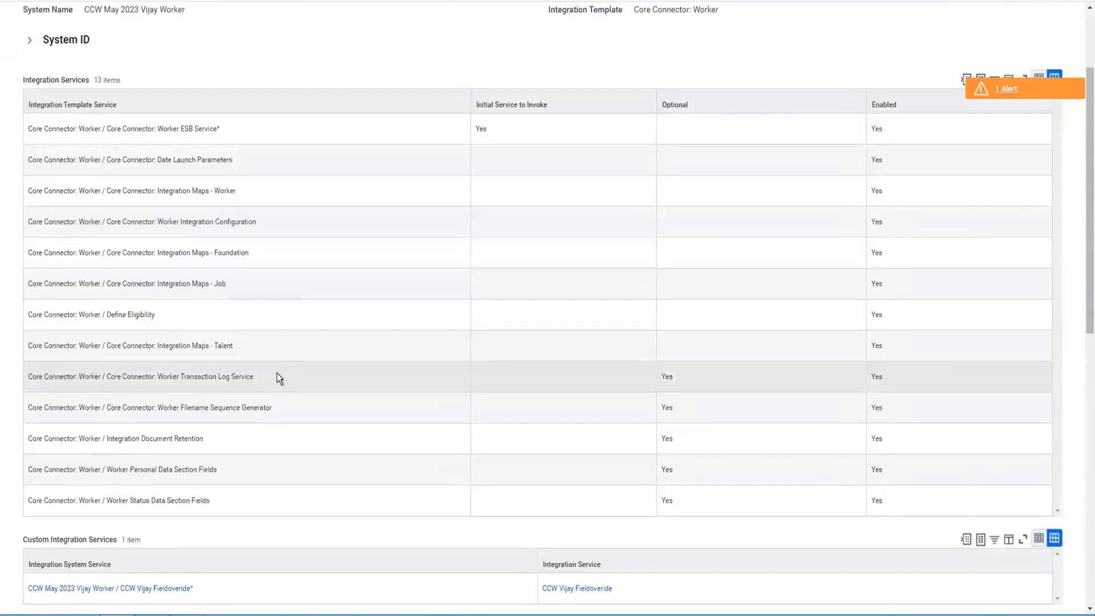
{"action": "scroll", "coordinate": [276, 373], "scroll_direction": "up", "scroll_amount": 3}
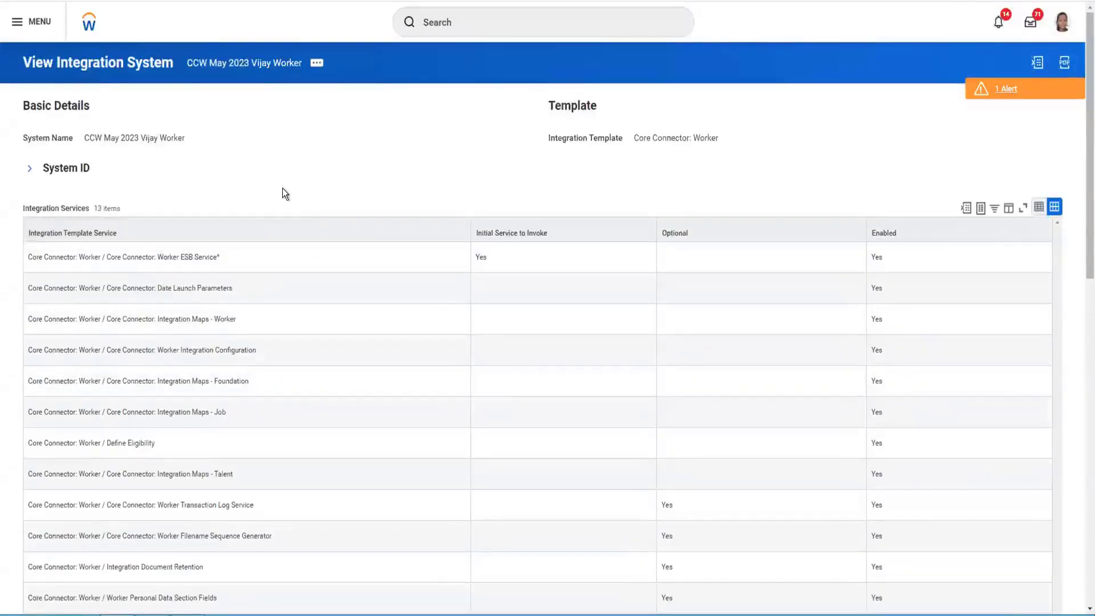
{"action": "left_click", "coordinate": [314, 67]}
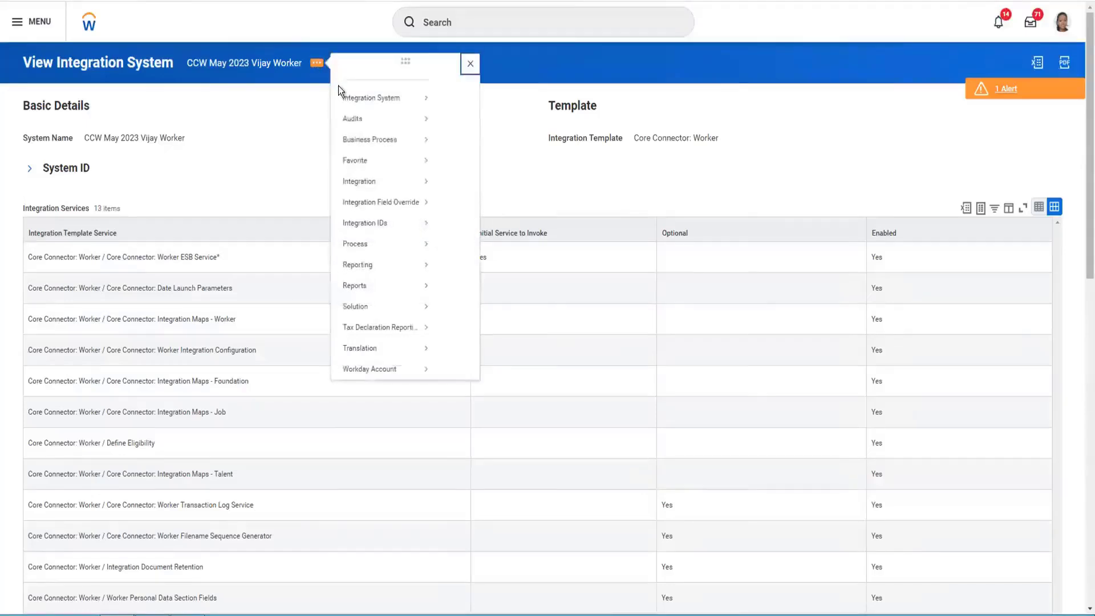
{"action": "mouse_move", "coordinate": [361, 101]}
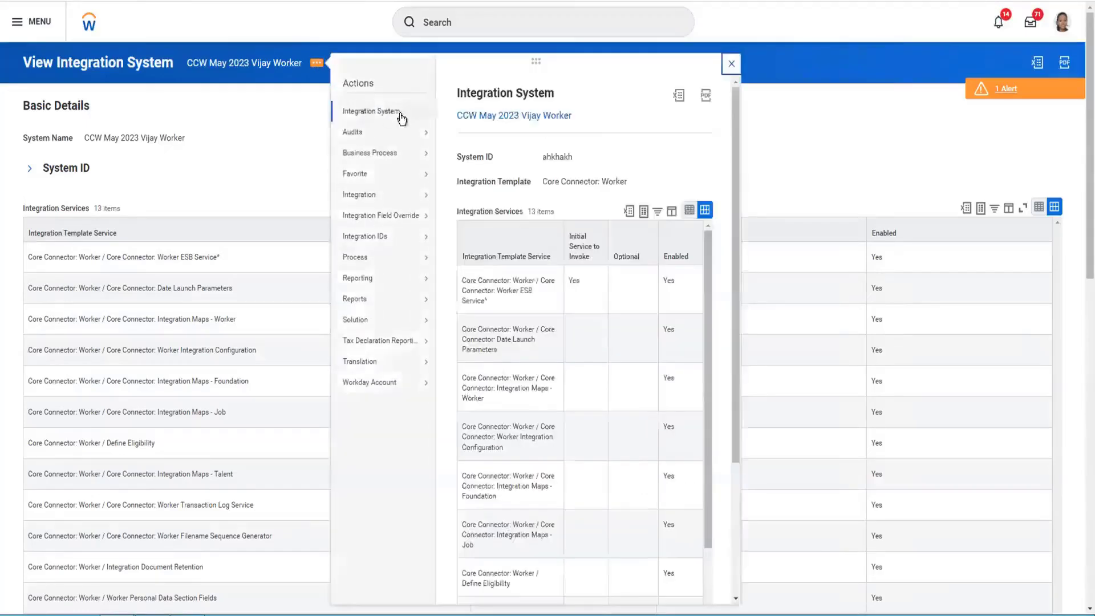
{"action": "mouse_move", "coordinate": [402, 119]}
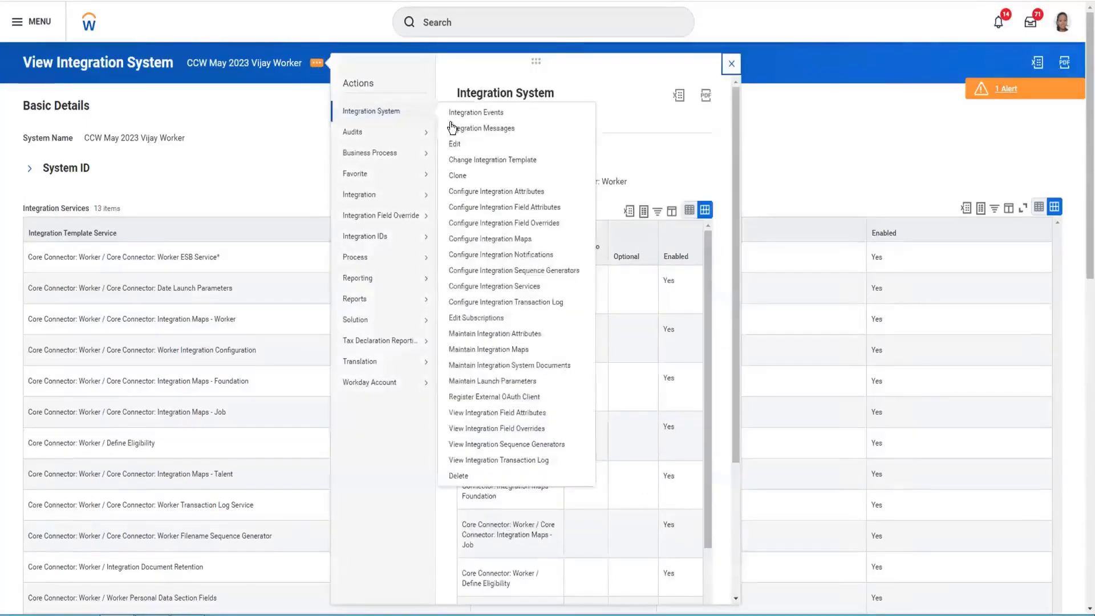
{"action": "left_click", "coordinate": [500, 209]}
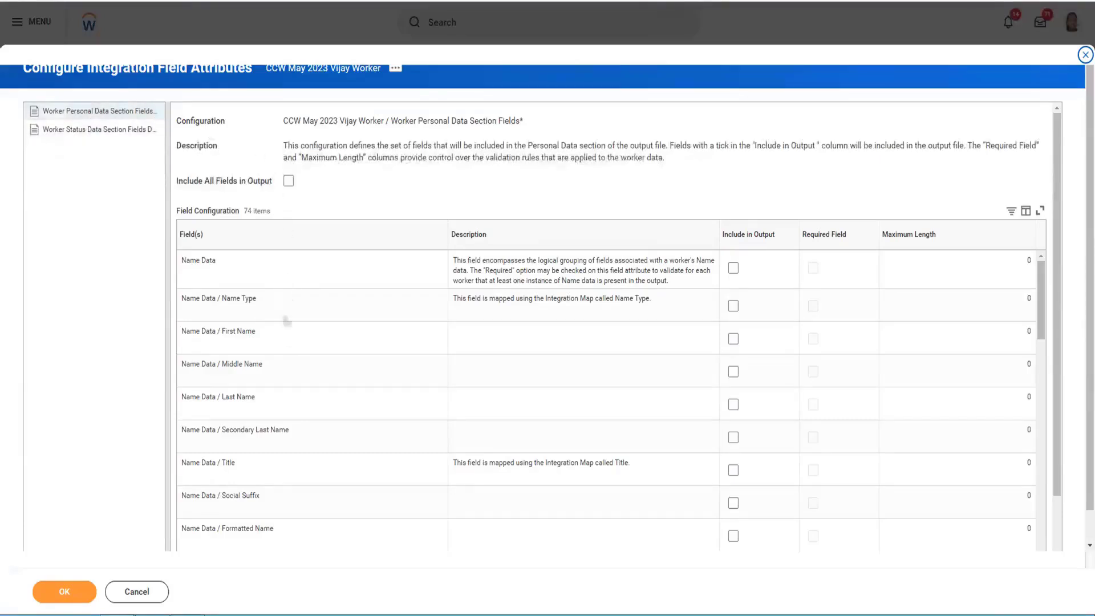
- Review the Worker Personal Data Section fields, from the name fields through gender, birth details and marital status
{"action": "scroll", "coordinate": [330, 373], "scroll_direction": "down", "scroll_amount": 1}
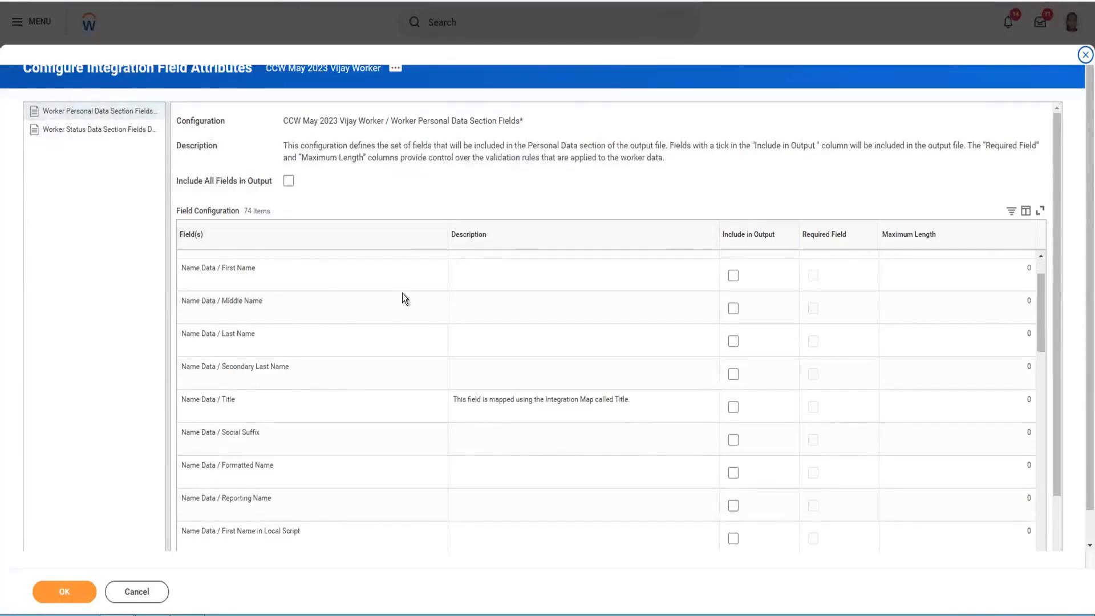
{"action": "scroll", "coordinate": [402, 293], "scroll_direction": "down", "scroll_amount": 5}
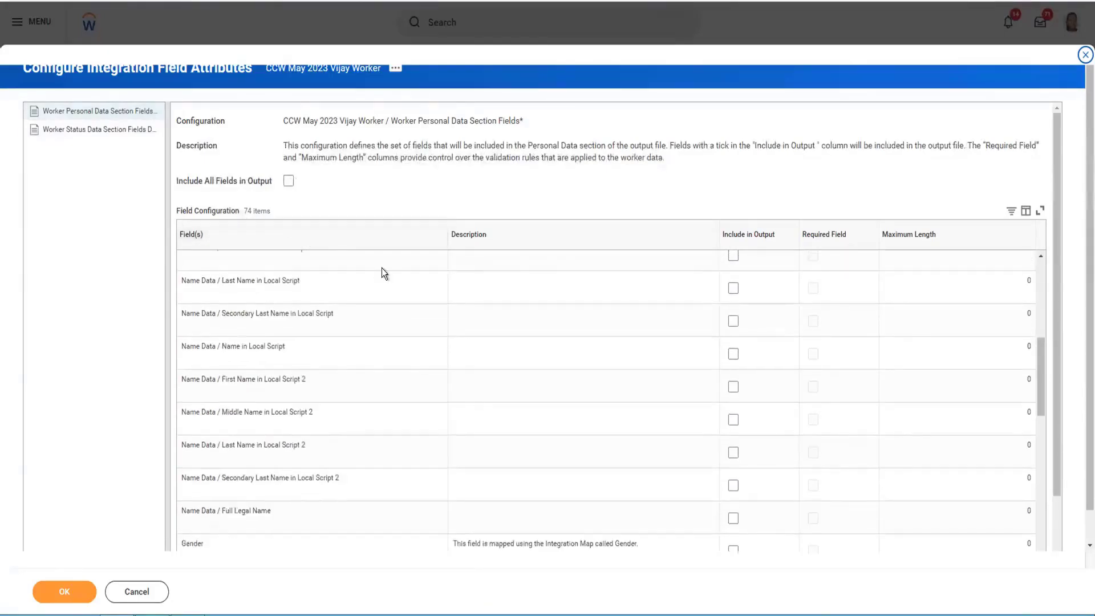
{"action": "scroll", "coordinate": [382, 268], "scroll_direction": "down", "scroll_amount": 2}
{"action": "scroll", "coordinate": [383, 268], "scroll_direction": "down", "scroll_amount": 4}
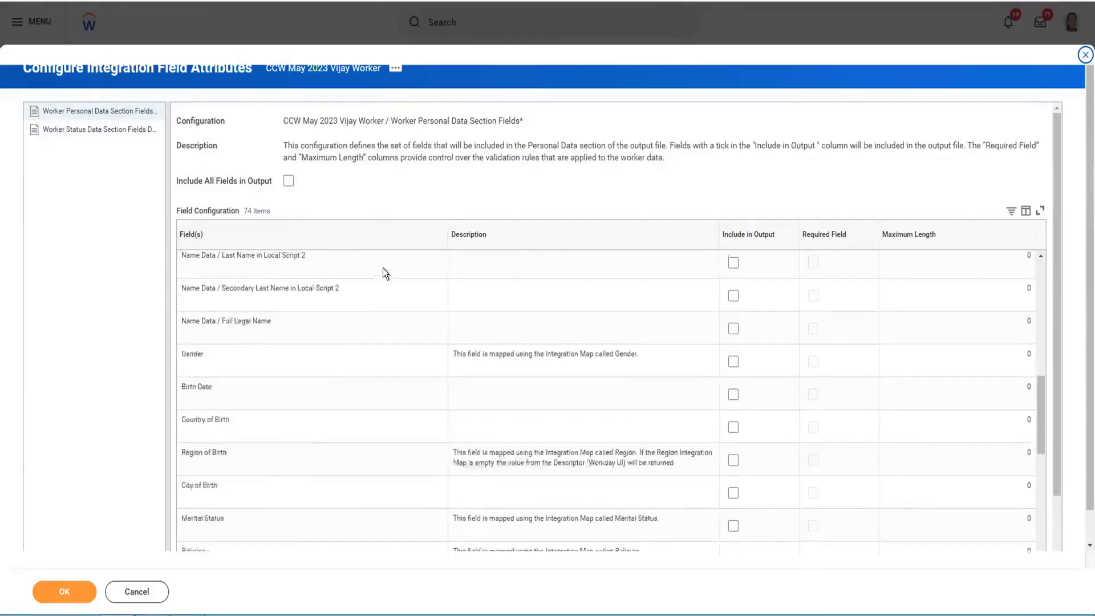
{"action": "scroll", "coordinate": [570, 308], "scroll_direction": "up", "scroll_amount": 8}
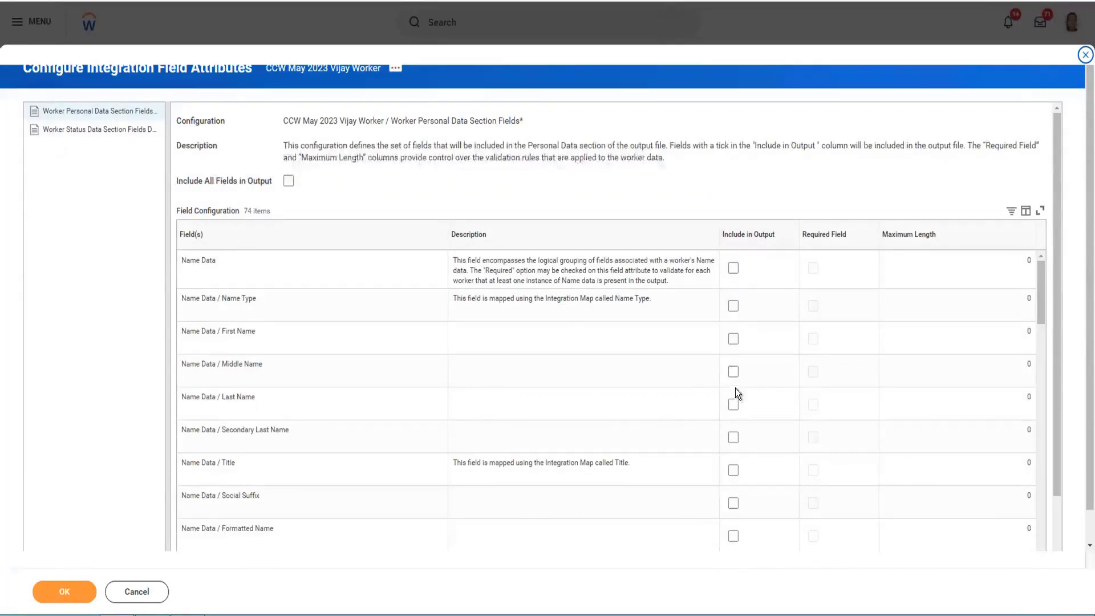
- Try including all personal data fields in the output, and Name Type on its own, and withdraw both selections
{"action": "left_click", "coordinate": [289, 184]}
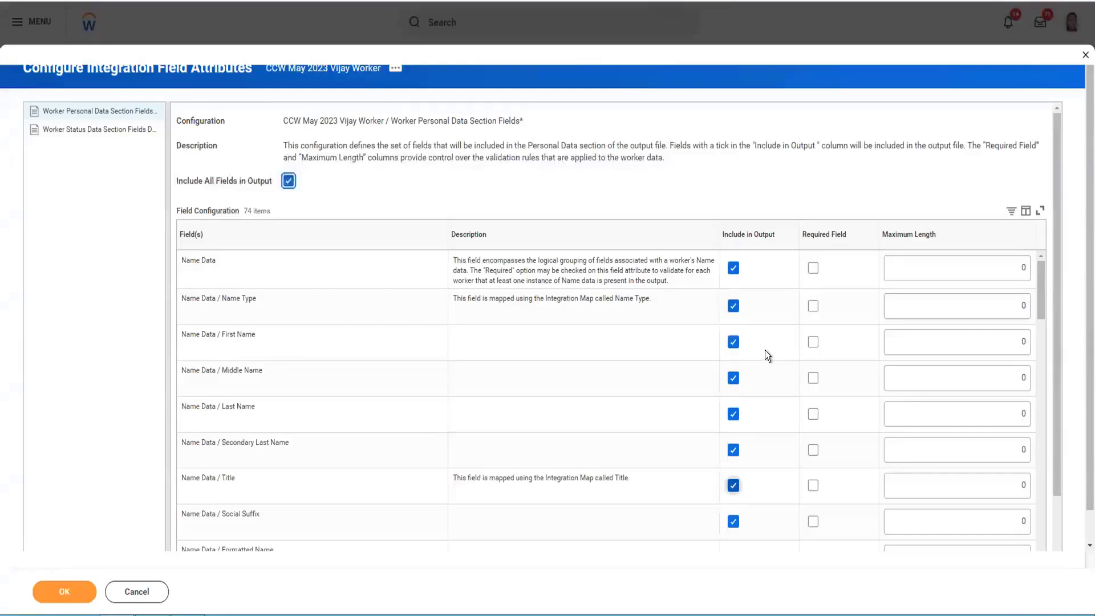
{"action": "left_click", "coordinate": [288, 181]}
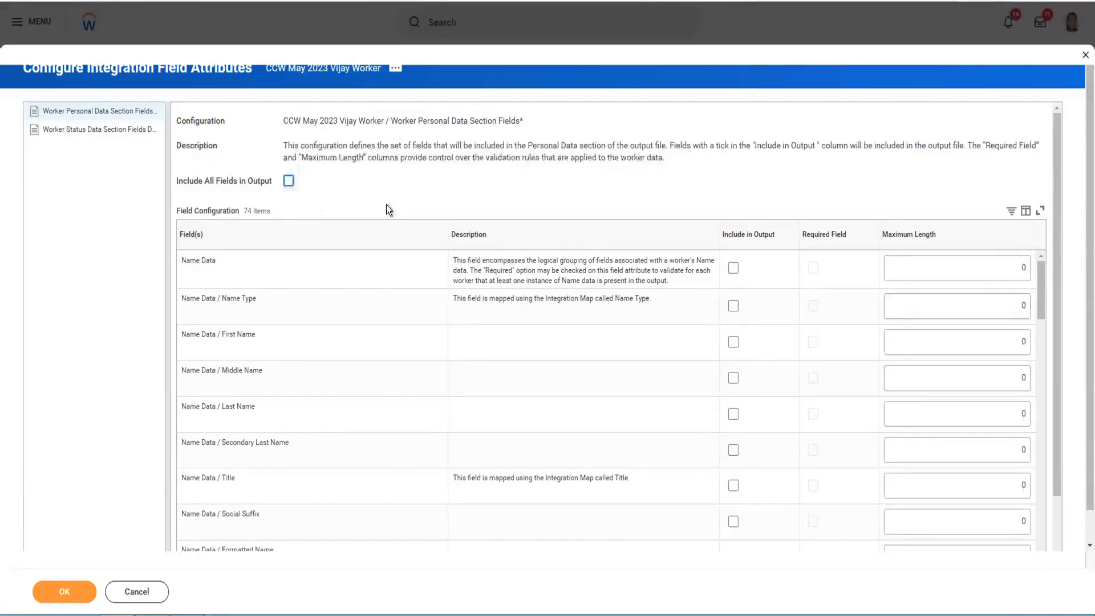
{"action": "scroll", "coordinate": [382, 205], "scroll_direction": "down", "scroll_amount": 1}
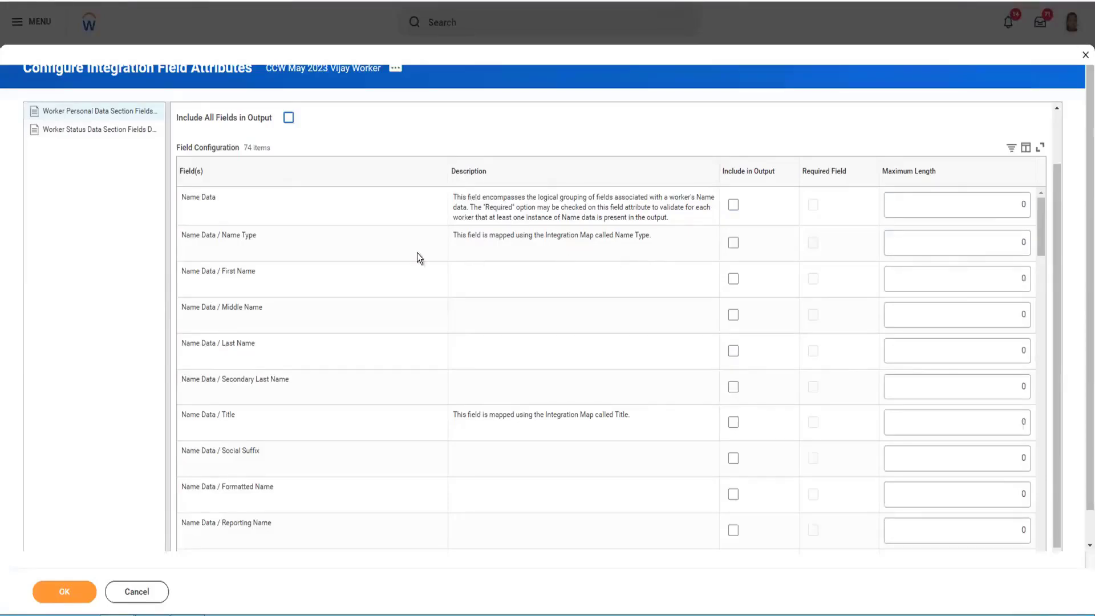
{"action": "left_click", "coordinate": [733, 243]}
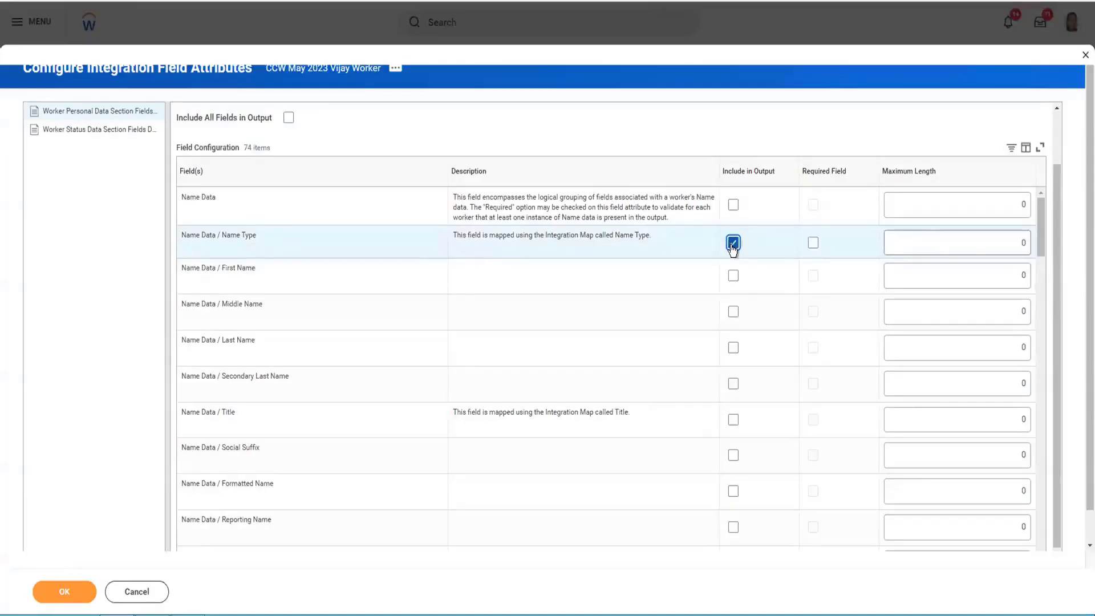
{"action": "left_click", "coordinate": [733, 244]}
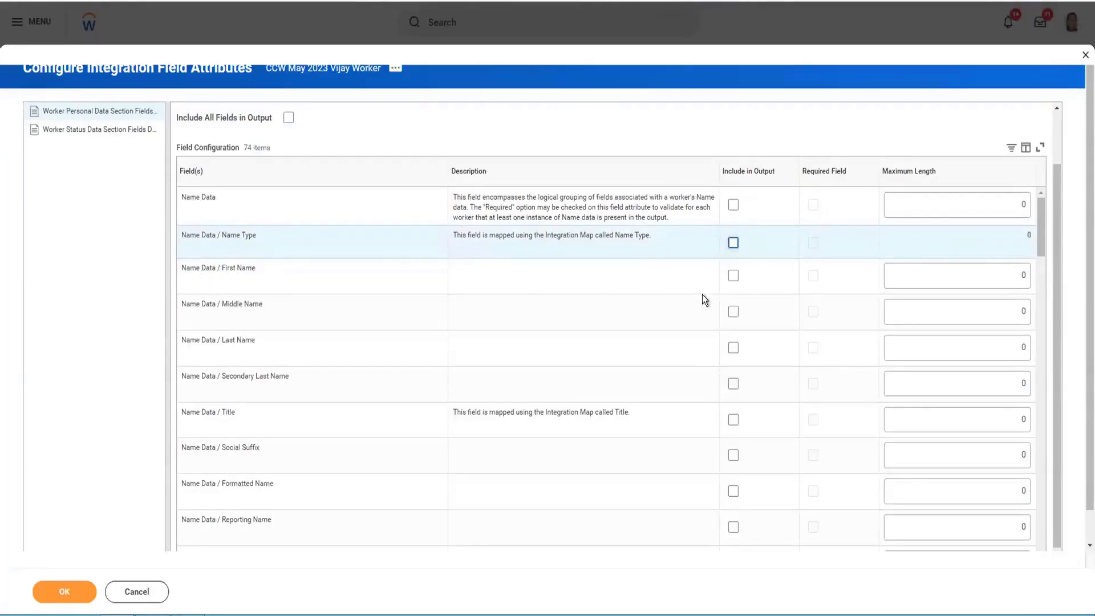
- Include the First Name, Last Name, Full Legal Name and Gender fields in the output of the personal data section
{"action": "left_click", "coordinate": [735, 276]}
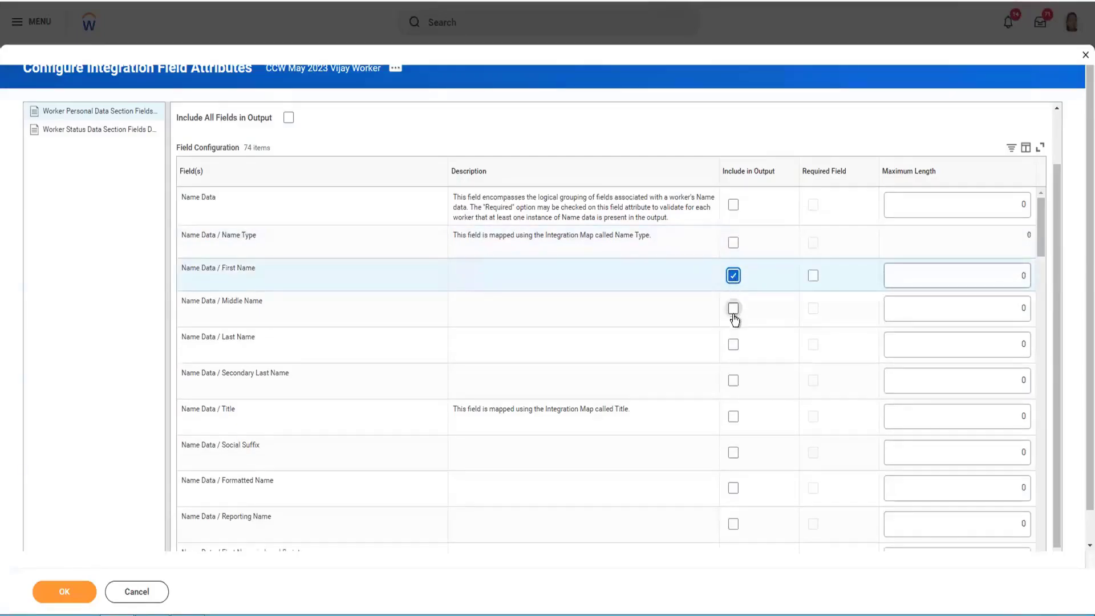
{"action": "left_click", "coordinate": [734, 345]}
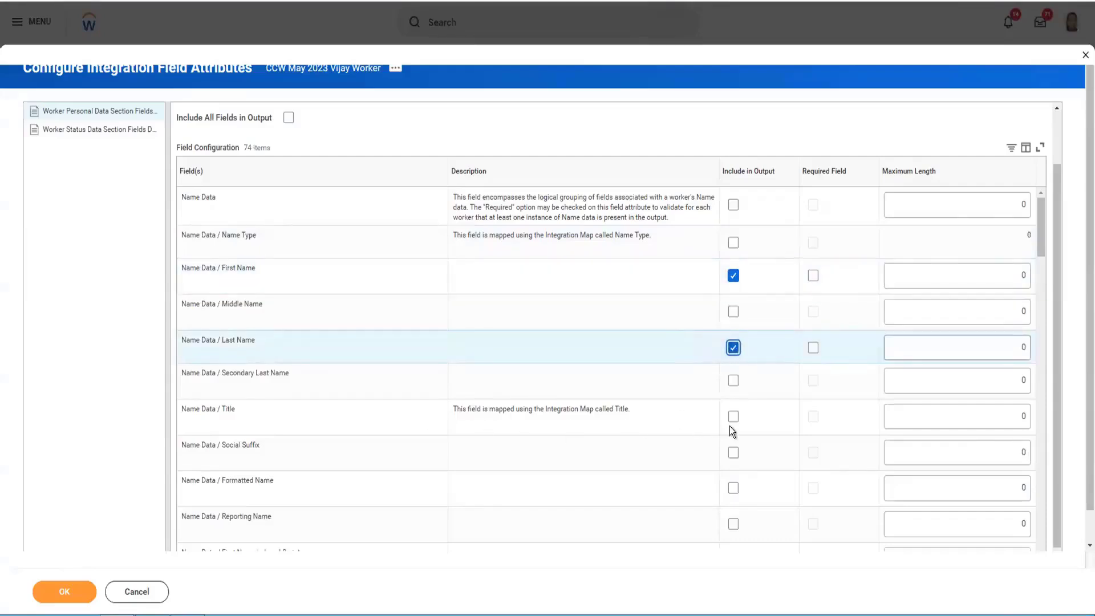
{"action": "scroll", "coordinate": [365, 445], "scroll_direction": "down", "scroll_amount": 2}
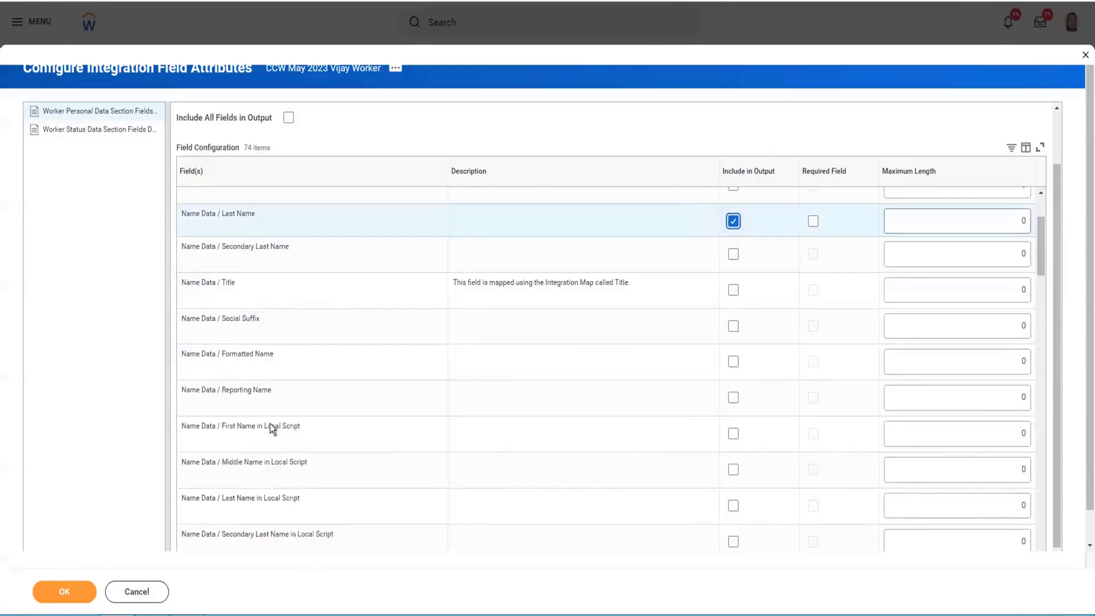
{"action": "scroll", "coordinate": [272, 422], "scroll_direction": "down", "scroll_amount": 2}
{"action": "scroll", "coordinate": [276, 398], "scroll_direction": "down", "scroll_amount": 2}
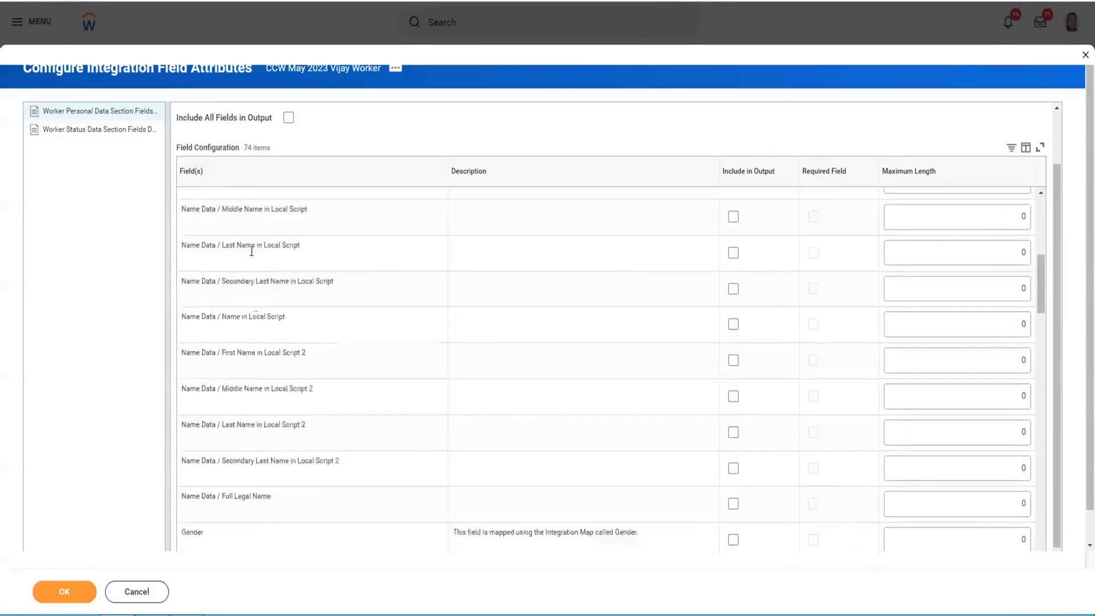
{"action": "scroll", "coordinate": [304, 311], "scroll_direction": "down", "scroll_amount": 2}
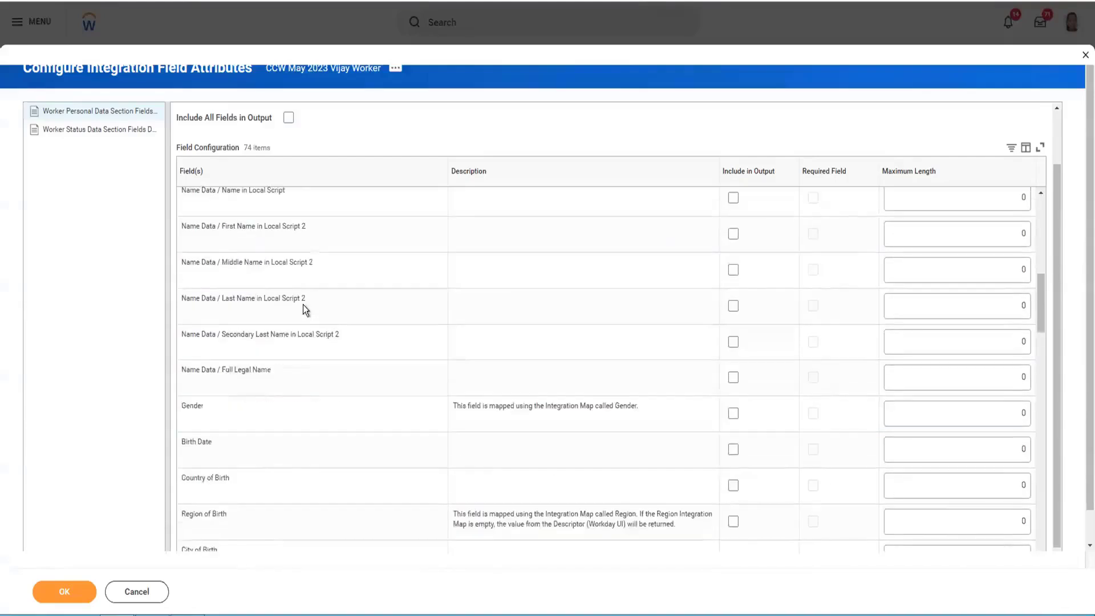
{"action": "scroll", "coordinate": [303, 309], "scroll_direction": "down", "scroll_amount": 2}
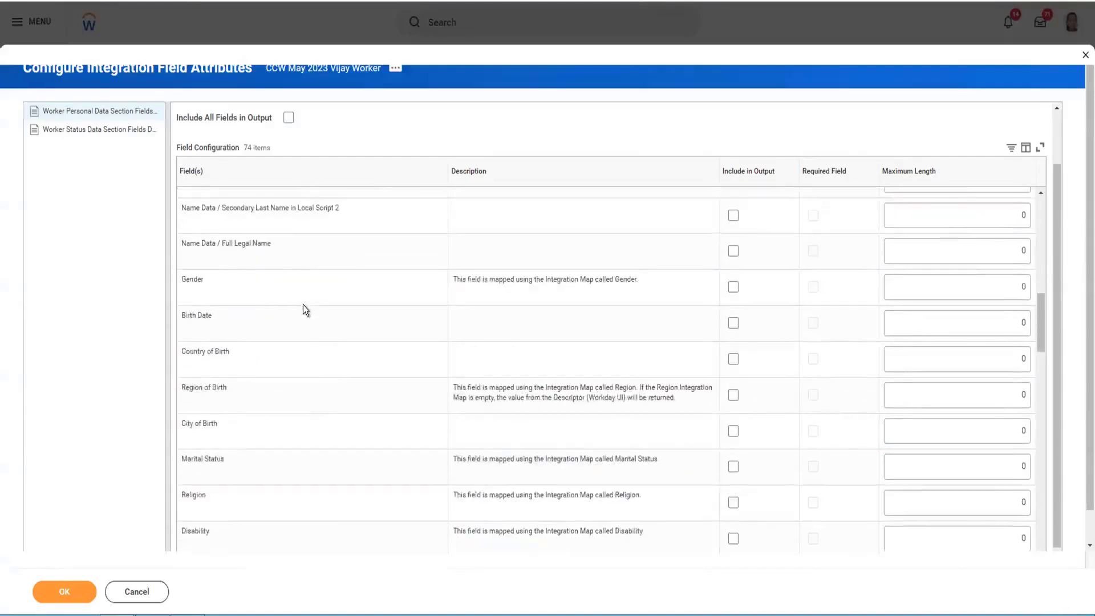
{"action": "scroll", "coordinate": [302, 271], "scroll_direction": "up", "scroll_amount": 2}
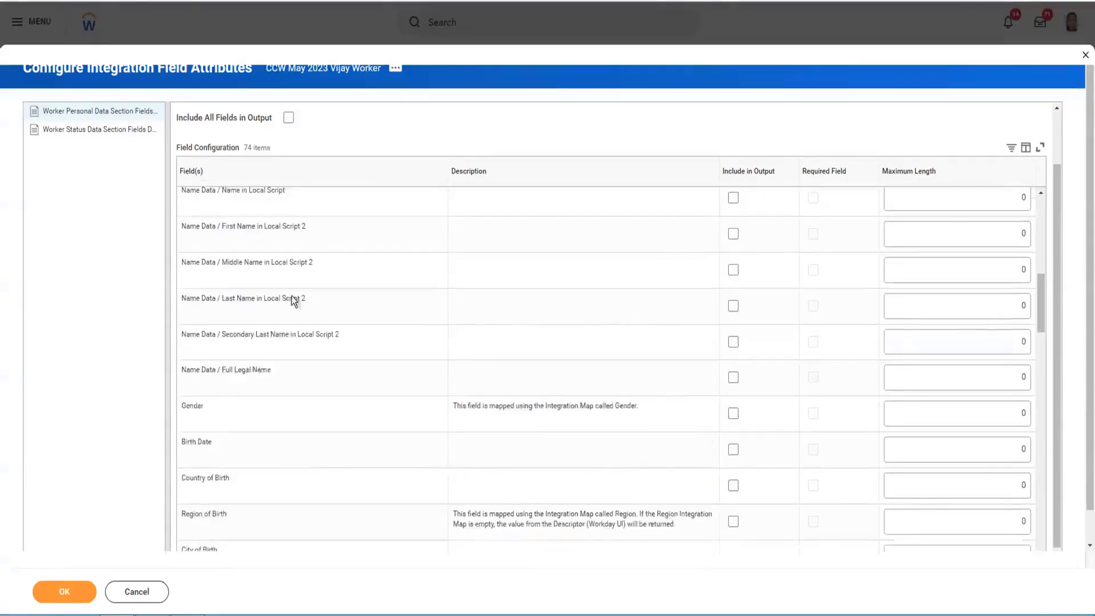
{"action": "left_click", "coordinate": [732, 377]}
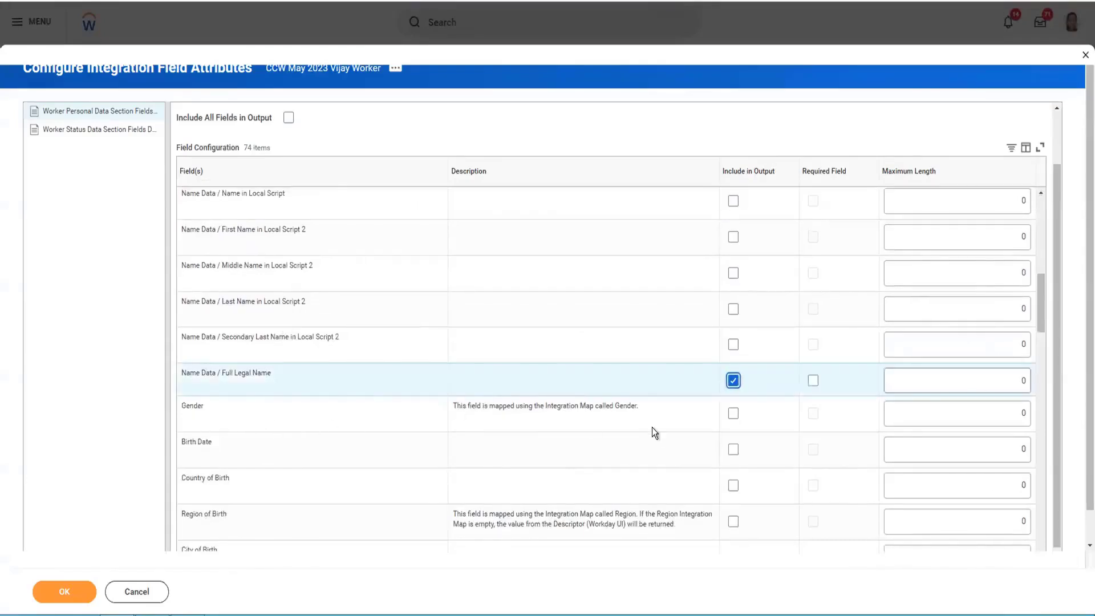
{"action": "left_click", "coordinate": [734, 415]}
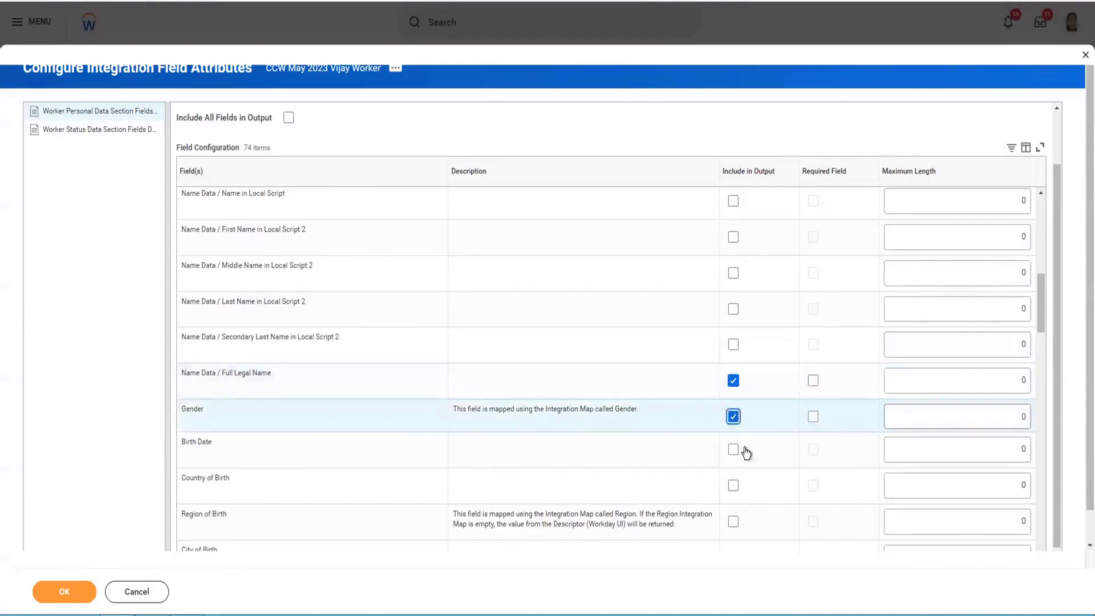
- Include the Email Data / Email Address field in the output of the personal data section
{"action": "scroll", "coordinate": [429, 265], "scroll_direction": "down", "scroll_amount": 2}
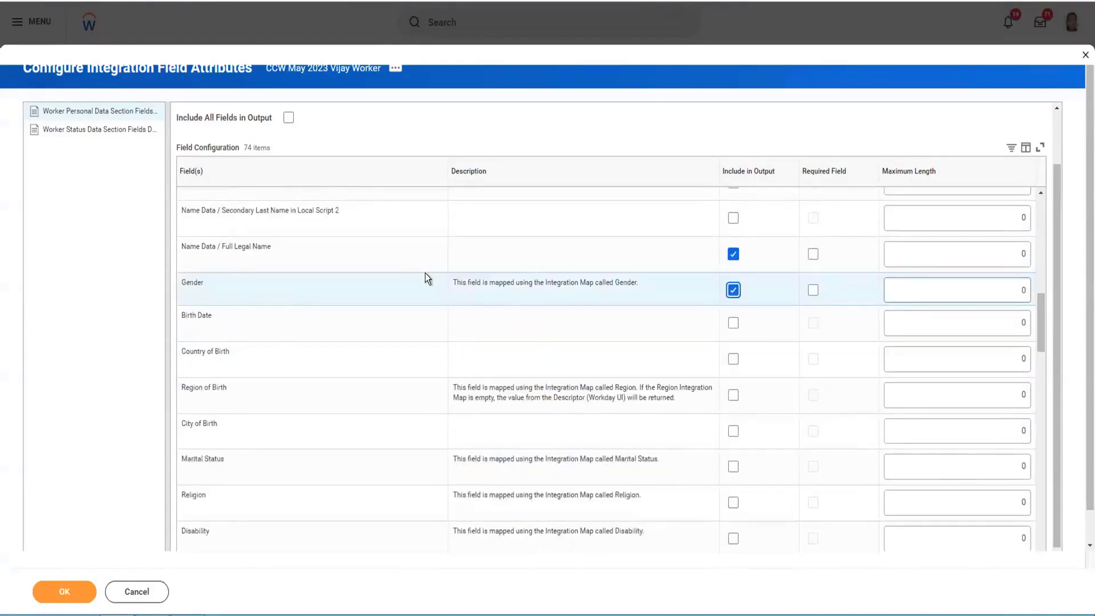
{"action": "scroll", "coordinate": [426, 272], "scroll_direction": "down", "scroll_amount": 2}
{"action": "scroll", "coordinate": [426, 273], "scroll_direction": "down", "scroll_amount": 1}
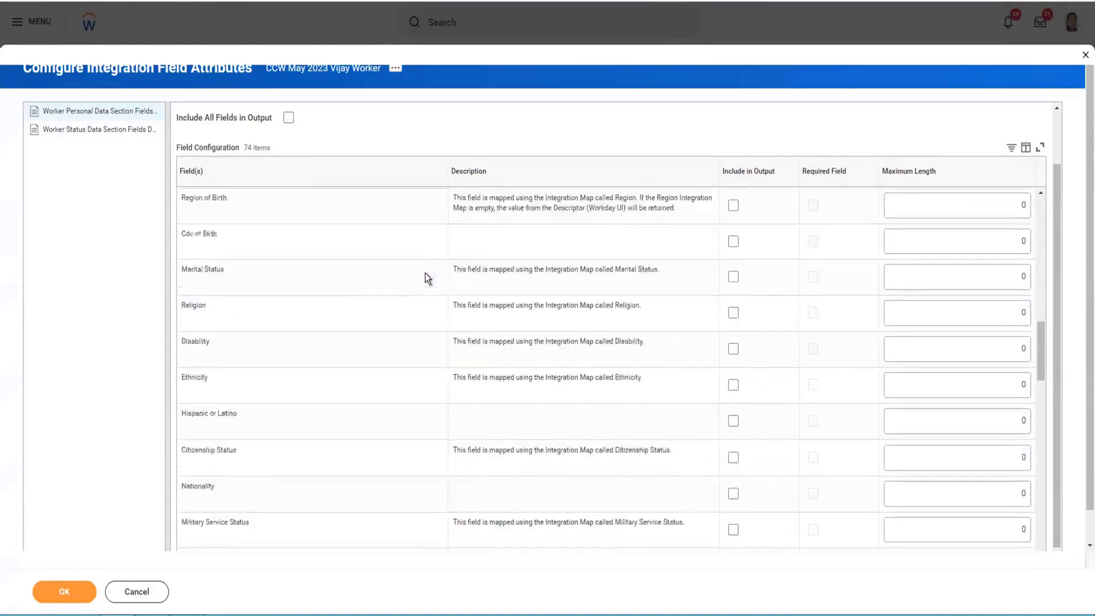
{"action": "scroll", "coordinate": [425, 273], "scroll_direction": "down", "scroll_amount": 1}
{"action": "scroll", "coordinate": [427, 275], "scroll_direction": "up", "scroll_amount": 3}
{"action": "scroll", "coordinate": [426, 274], "scroll_direction": "down", "scroll_amount": 4}
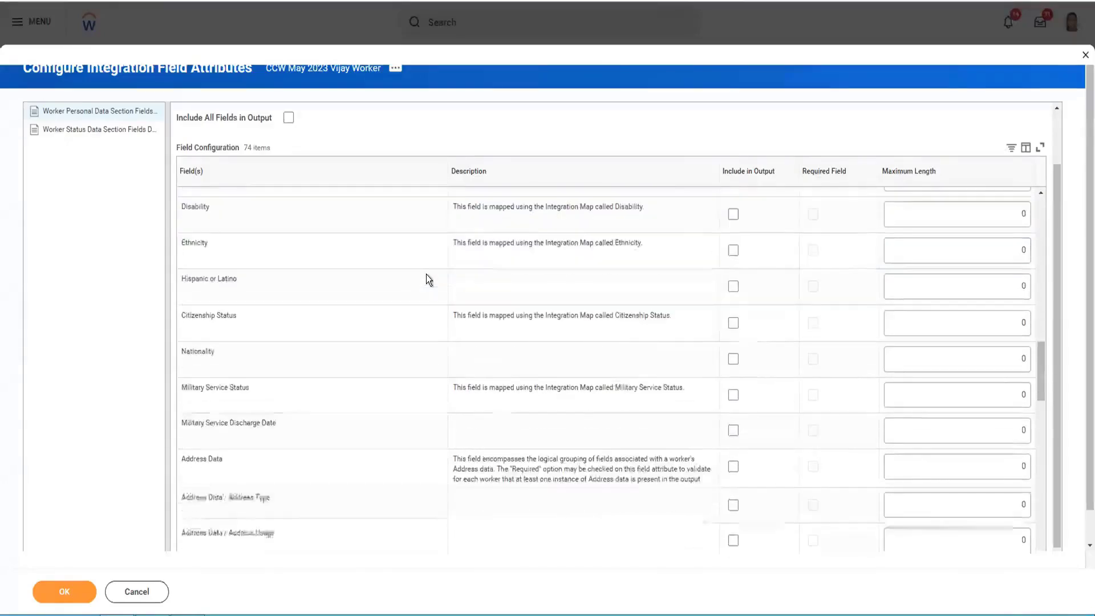
{"action": "scroll", "coordinate": [426, 273], "scroll_direction": "up", "scroll_amount": 4}
{"action": "scroll", "coordinate": [432, 275], "scroll_direction": "down", "scroll_amount": 7}
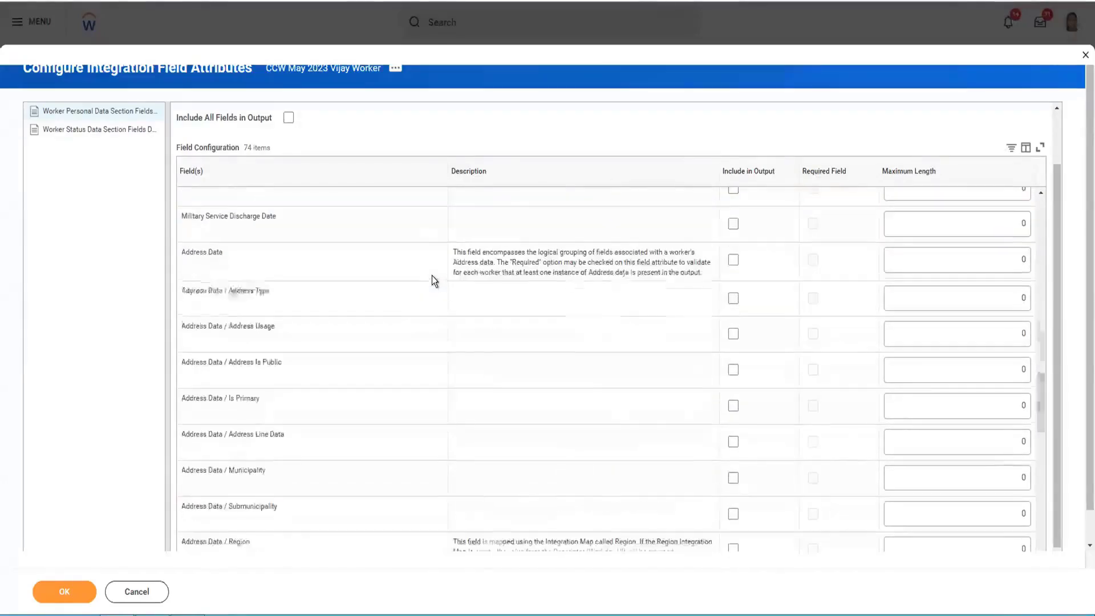
{"action": "scroll", "coordinate": [432, 275], "scroll_direction": "down", "scroll_amount": 5}
{"action": "scroll", "coordinate": [368, 422], "scroll_direction": "down", "scroll_amount": 10}
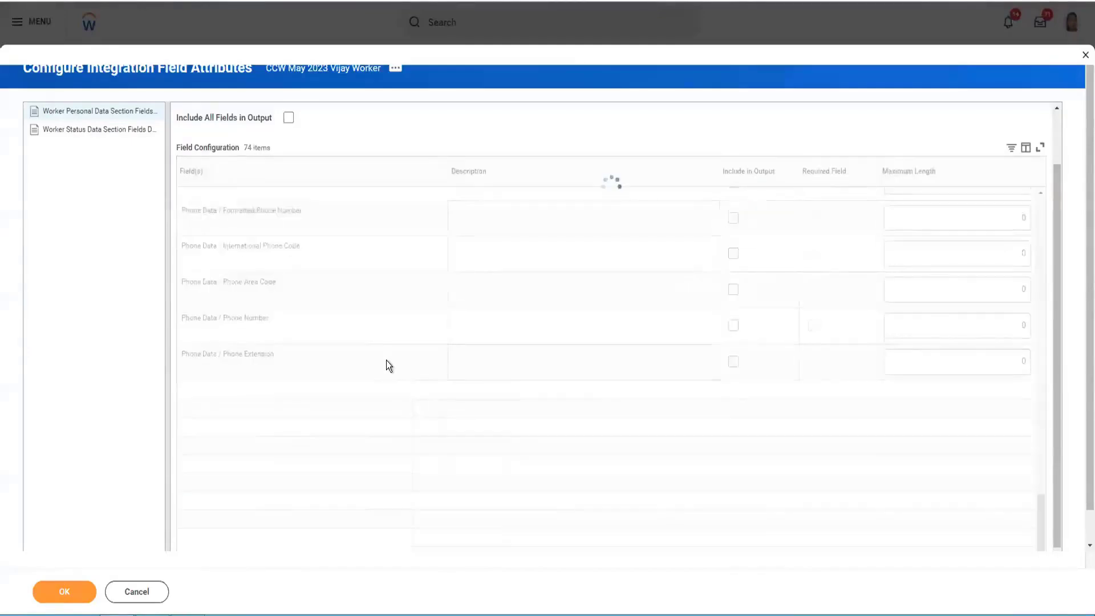
{"action": "scroll", "coordinate": [392, 362], "scroll_direction": "up", "scroll_amount": 8}
{"action": "scroll", "coordinate": [393, 362], "scroll_direction": "down", "scroll_amount": 10}
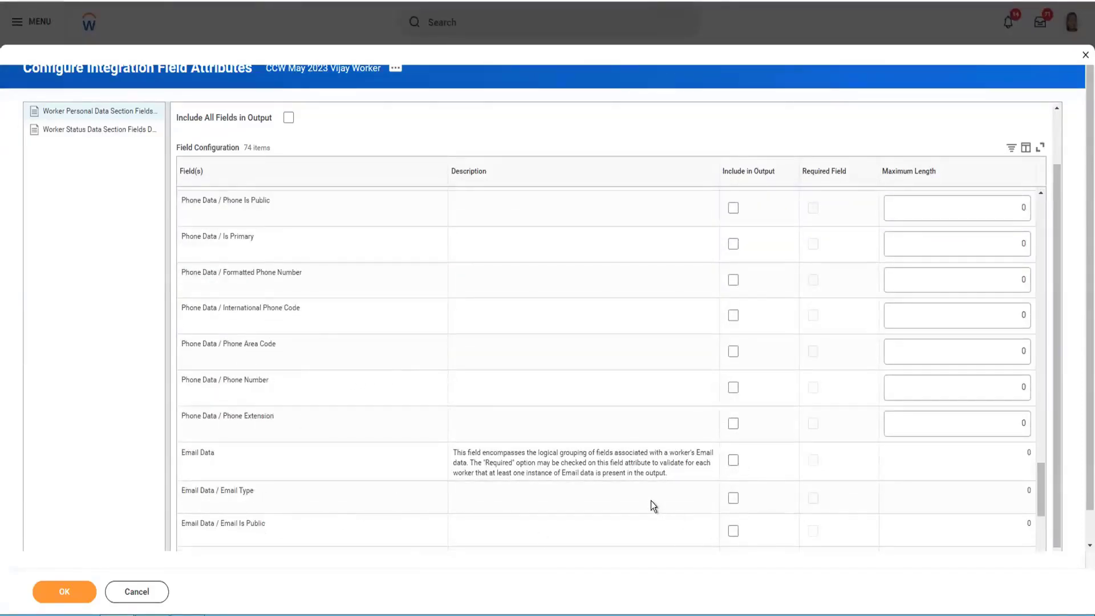
{"action": "scroll", "coordinate": [632, 499], "scroll_direction": "down", "scroll_amount": 2}
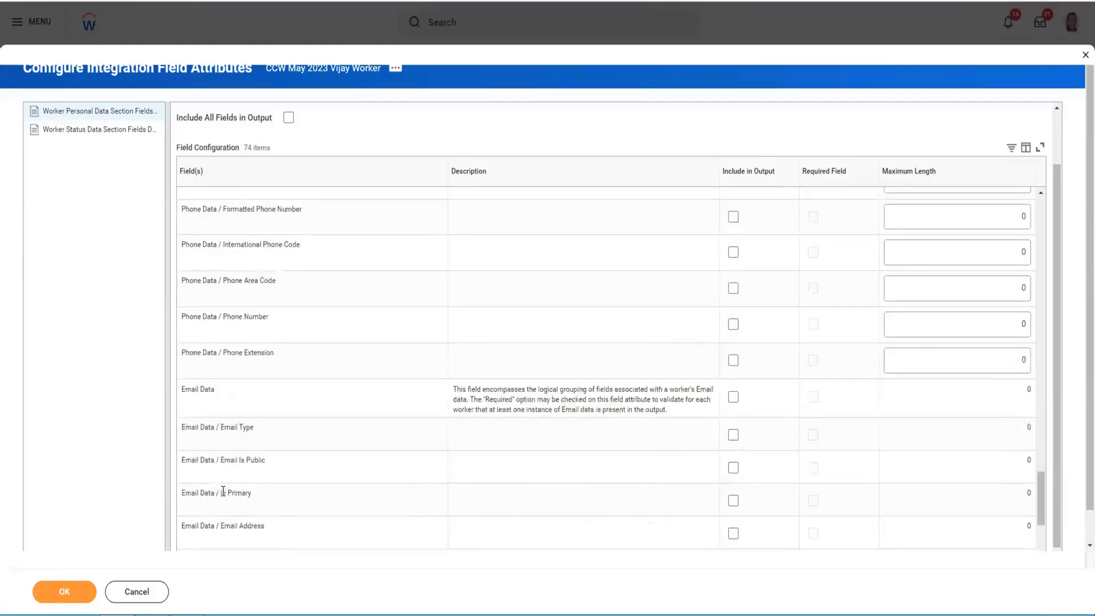
{"action": "left_click", "coordinate": [733, 534]}
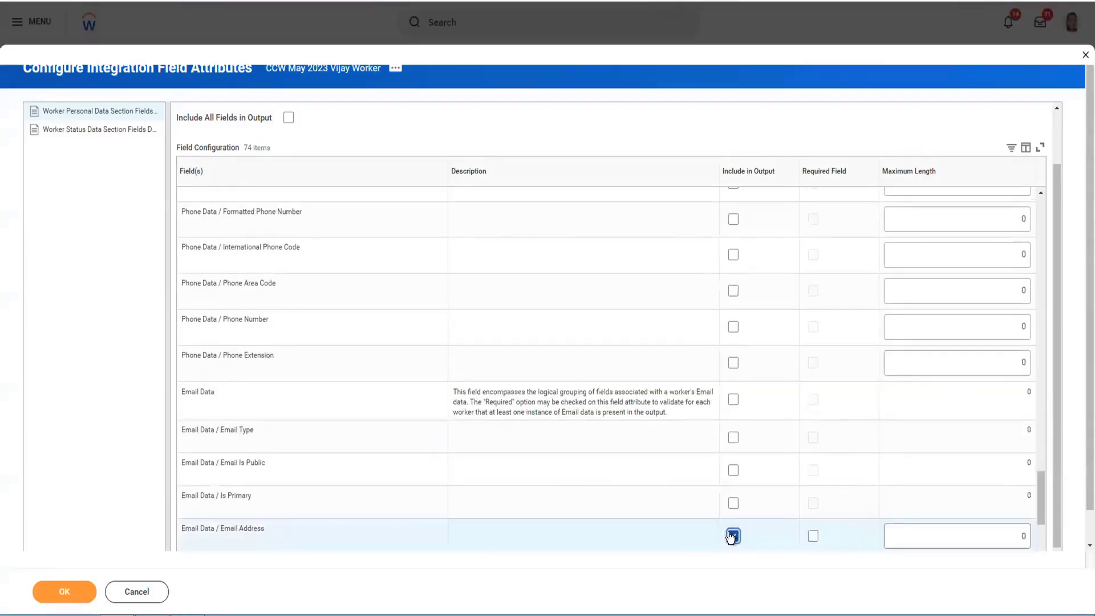
{"action": "scroll", "coordinate": [501, 396], "scroll_direction": "down", "scroll_amount": 1}
{"action": "scroll", "coordinate": [500, 391], "scroll_direction": "up", "scroll_amount": 10}
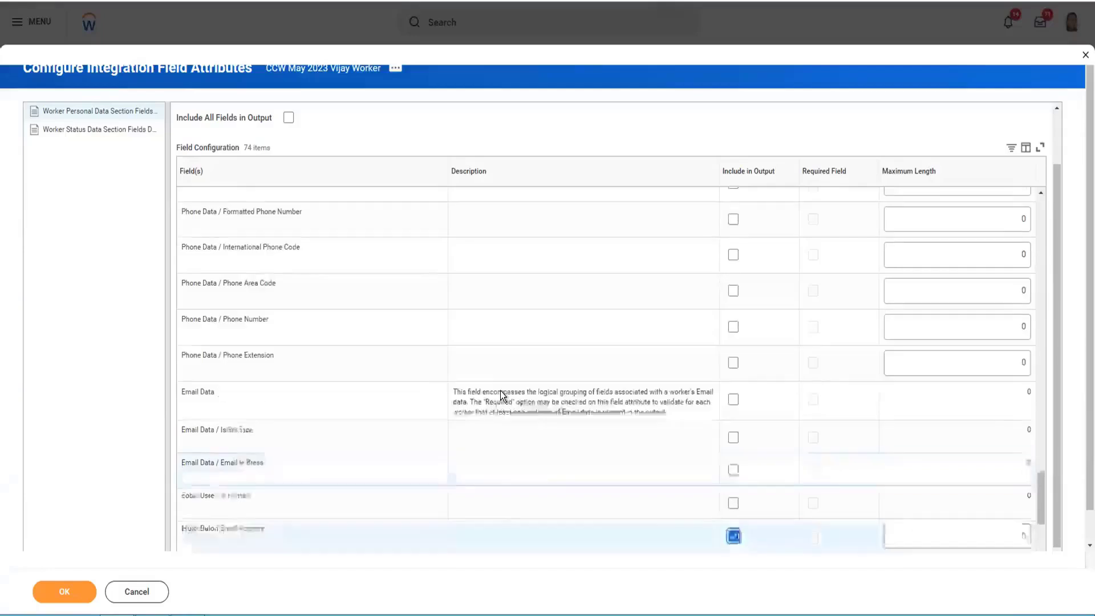
{"action": "scroll", "coordinate": [502, 391], "scroll_direction": "up", "scroll_amount": 4}
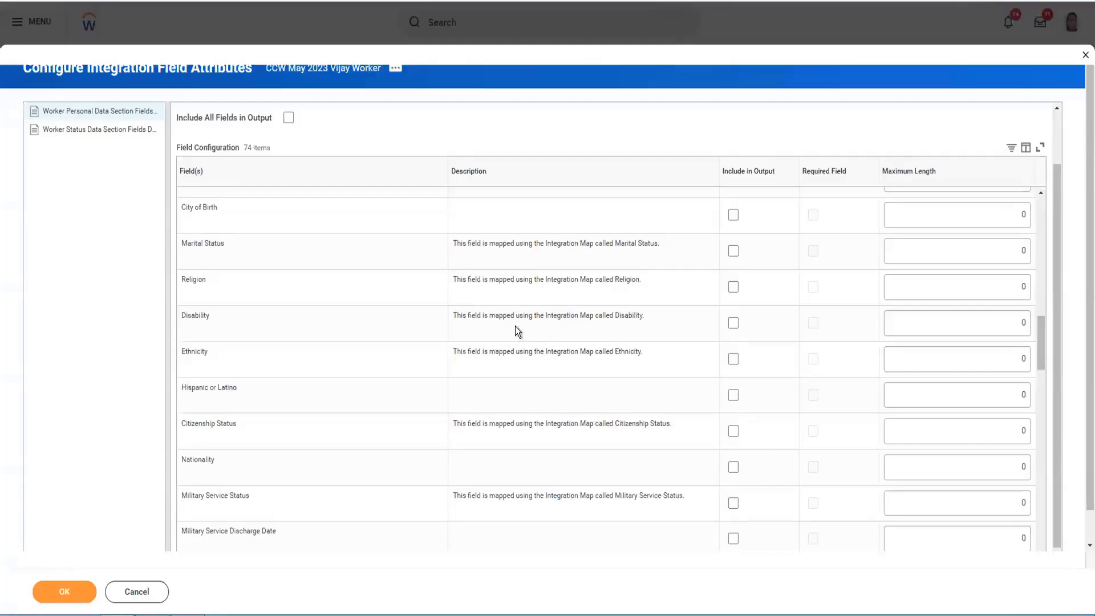
- Examine the Gender field's description for the integration map it uses, along with the neighbouring birth and marital status fields
{"action": "scroll", "coordinate": [515, 327], "scroll_direction": "up", "scroll_amount": 5}
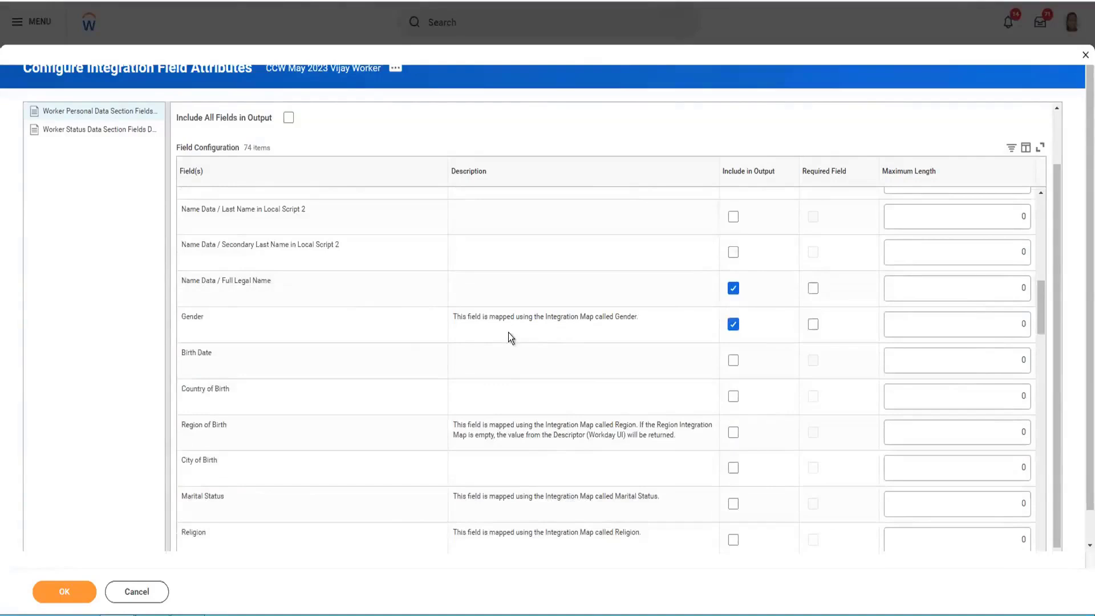
{"action": "scroll", "coordinate": [515, 336], "scroll_direction": "down", "scroll_amount": 3}
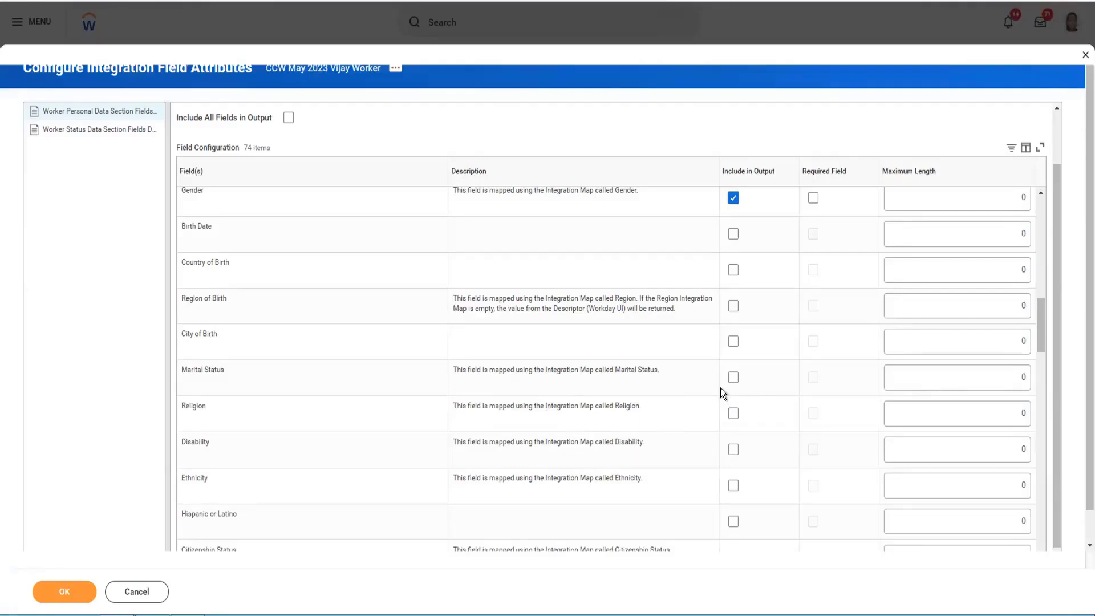
{"action": "scroll", "coordinate": [693, 373], "scroll_direction": "up", "scroll_amount": 3}
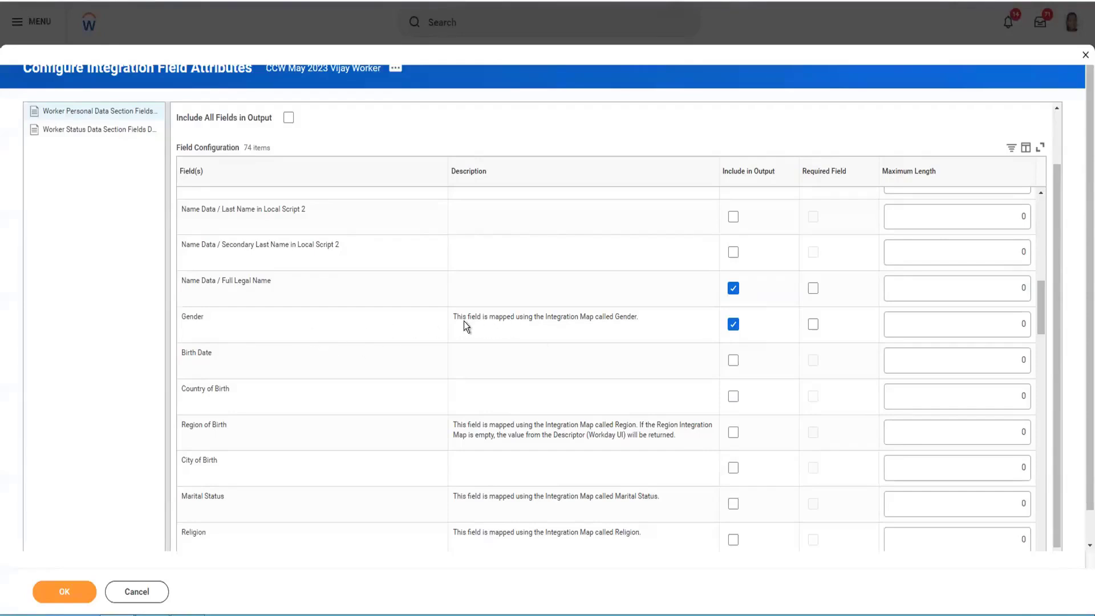
{"action": "left_click_drag", "start_coordinate": [457, 316], "coordinate": [628, 321]}
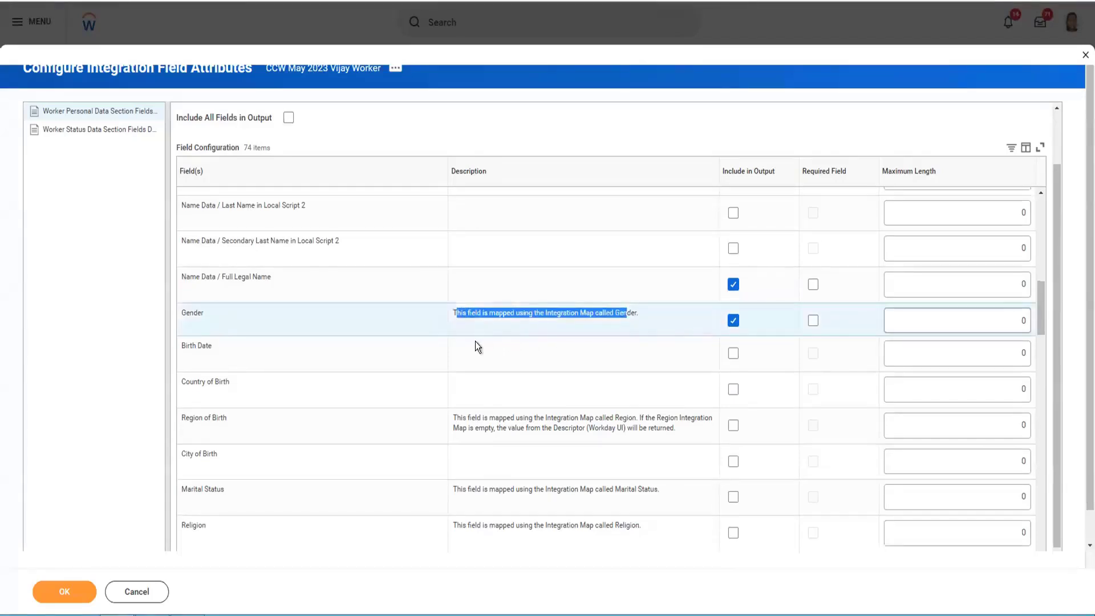
- Open the maximum length of the Name Data / Last Name field for editing
{"action": "scroll", "coordinate": [471, 342], "scroll_direction": "up", "scroll_amount": 10}
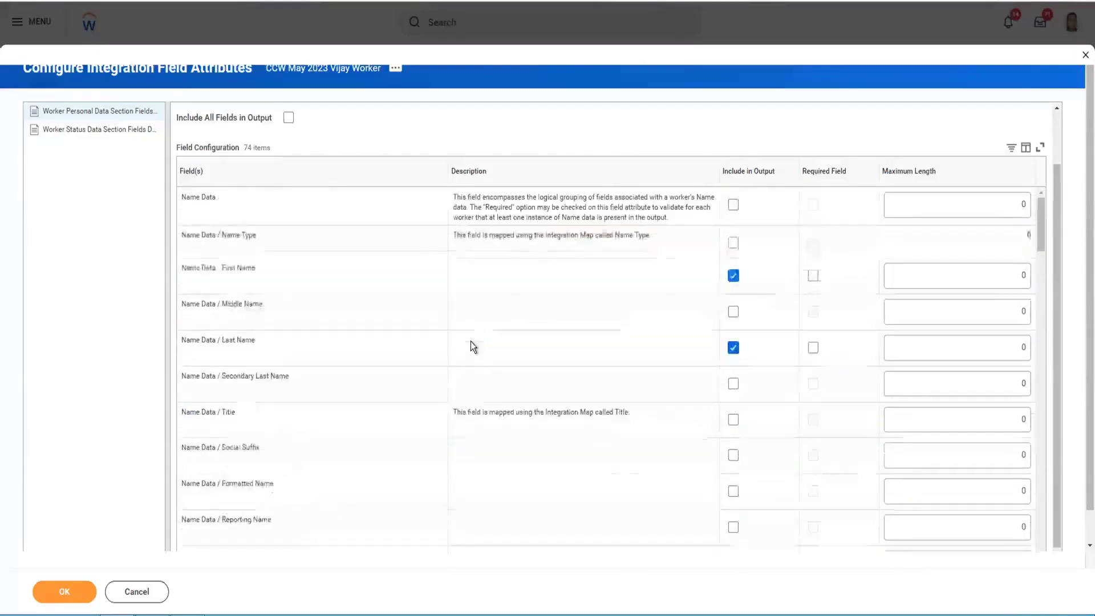
{"action": "scroll", "coordinate": [471, 341], "scroll_direction": "up", "scroll_amount": 2}
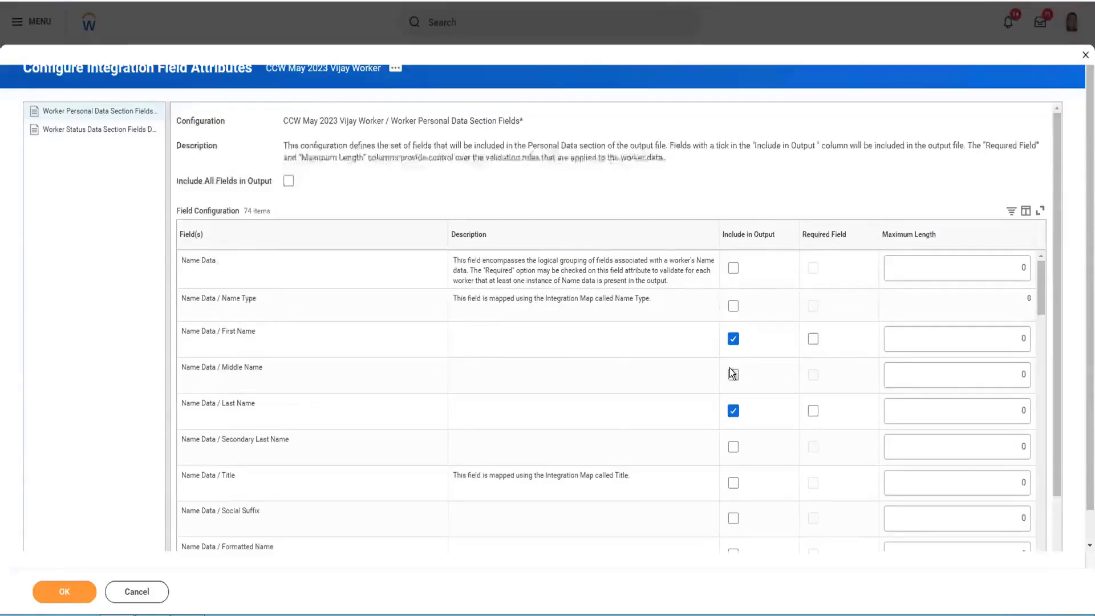
{"action": "left_click", "coordinate": [932, 409]}
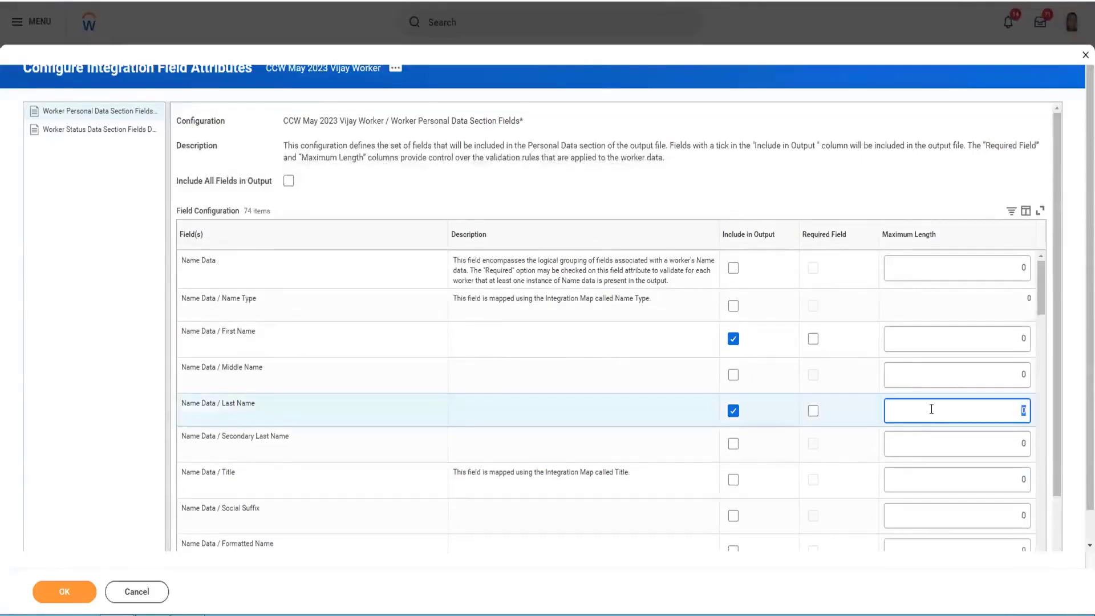